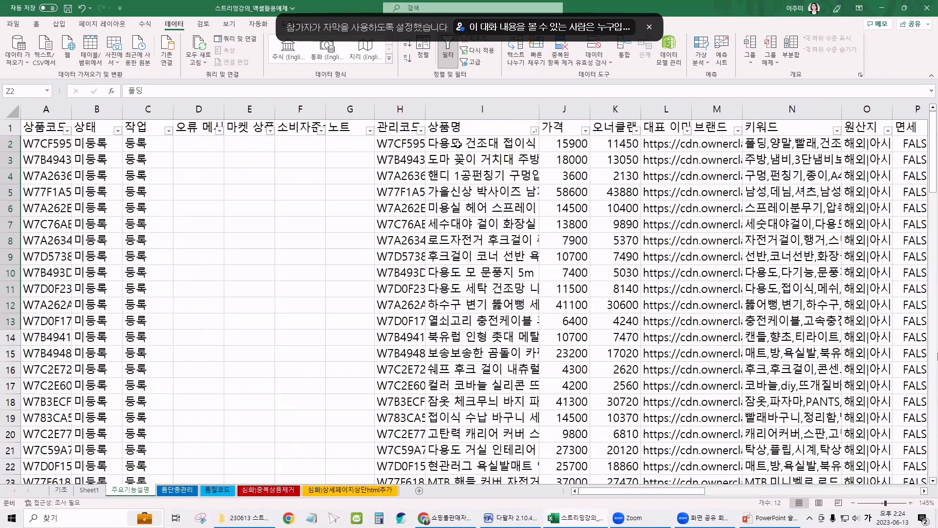
pyautogui.click(458, 144)
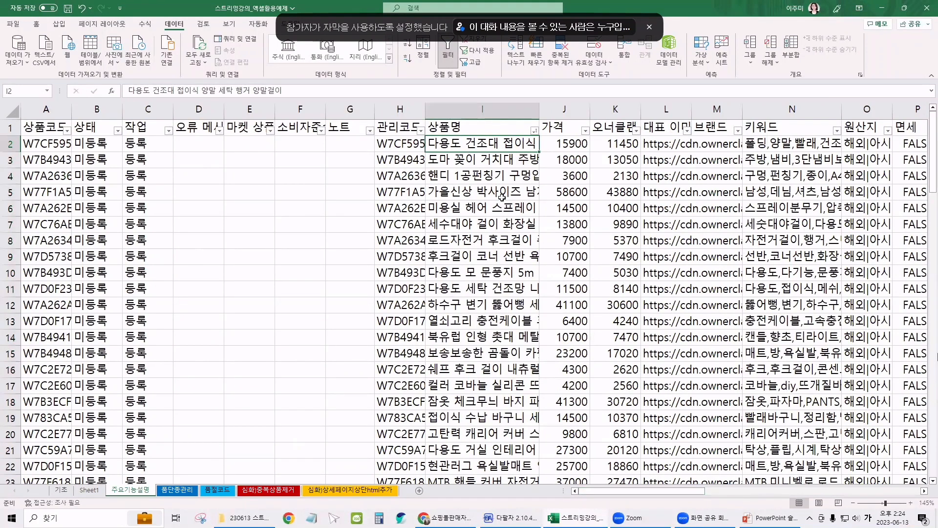
pyautogui.click(341, 141)
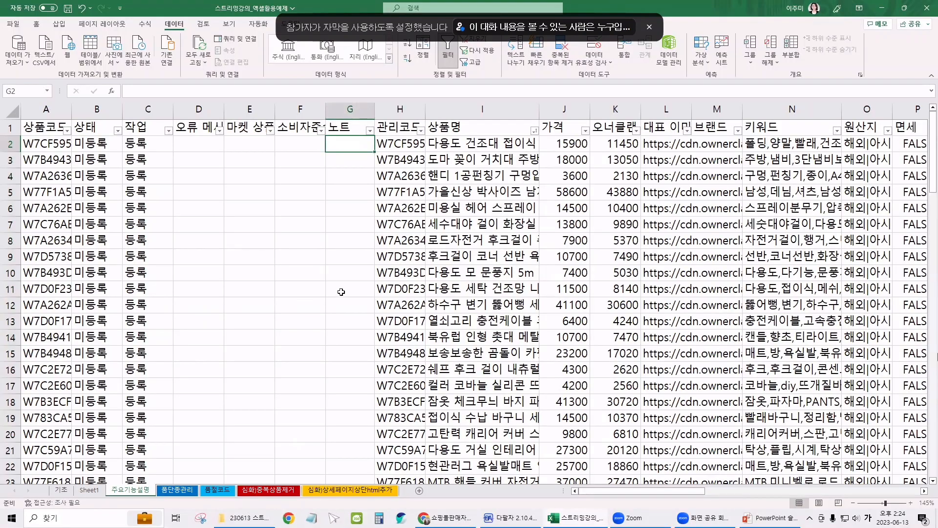
pyautogui.hotkey('alt', 'Tab')
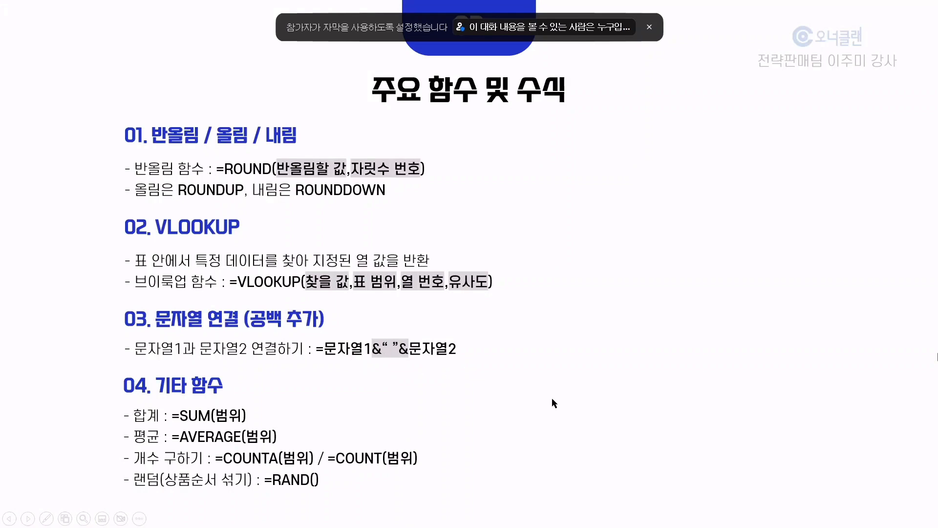
pyautogui.press('super+Tab')
# Join the first keyword and the product name in cell G2 with =Z2&I2, and widen column G
pyautogui.click(340, 141)
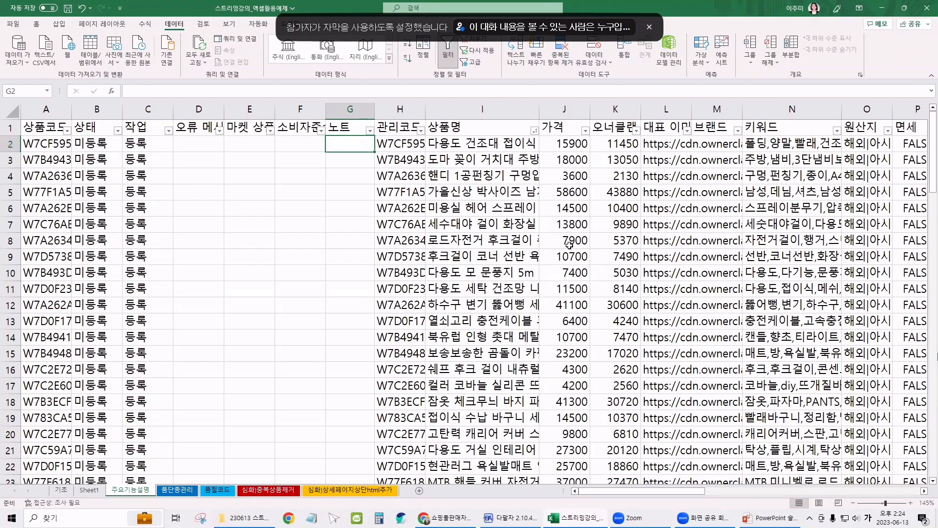
pyautogui.write('=')
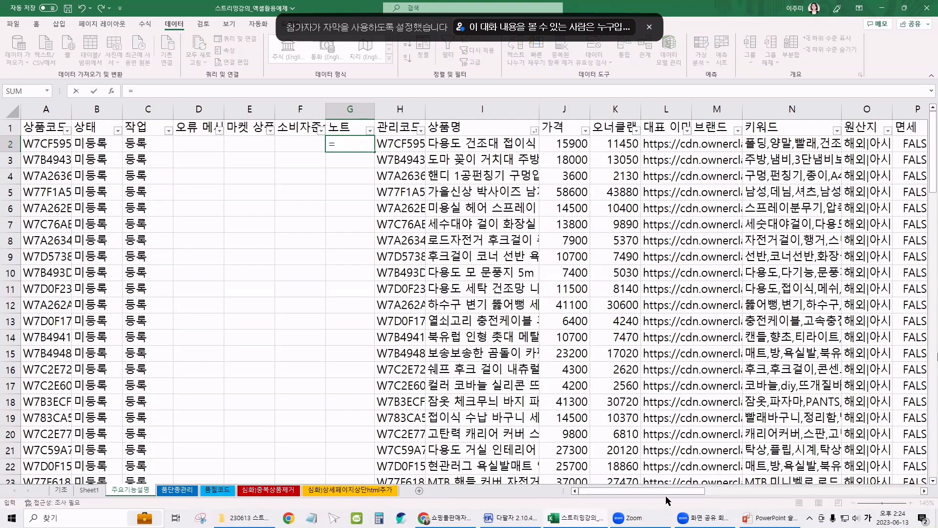
pyautogui.moveTo(673, 491); pyautogui.dragTo(780, 495)
pyautogui.click(651, 144)
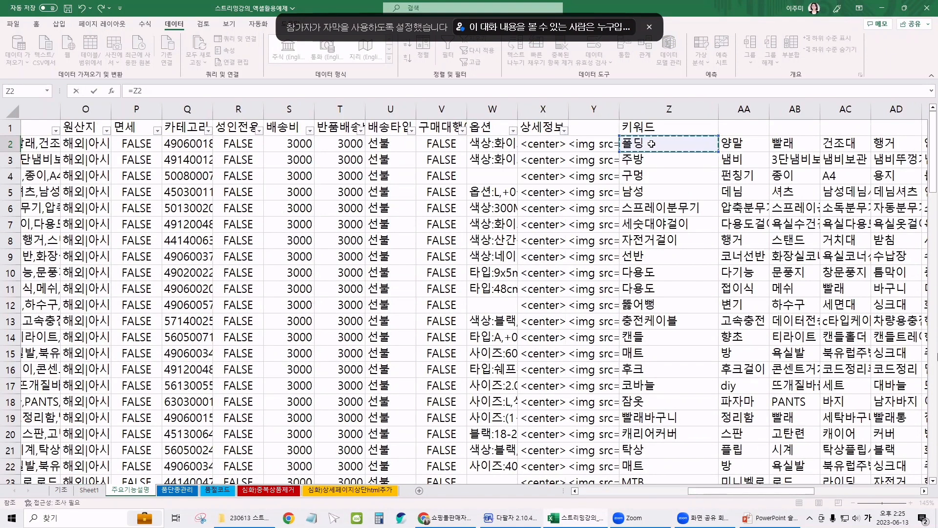
pyautogui.write('&')
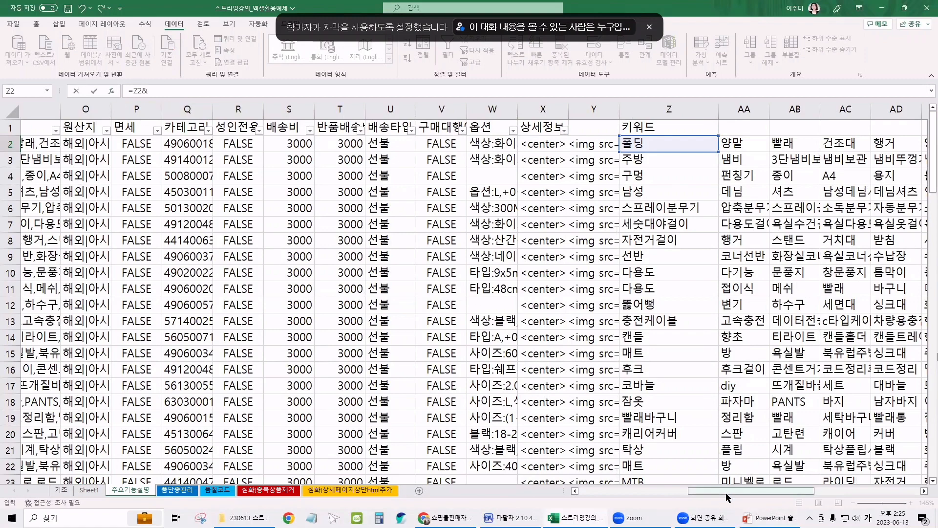
pyautogui.moveTo(701, 494); pyautogui.dragTo(594, 491)
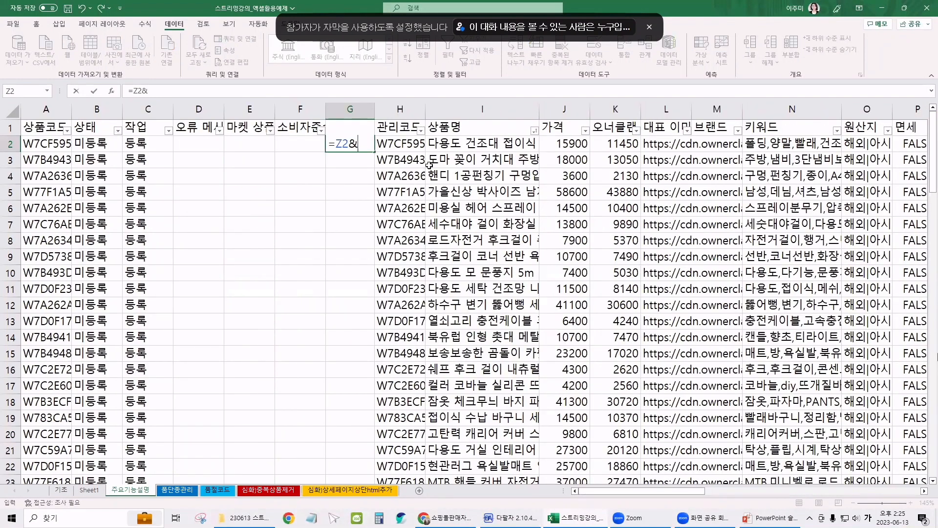
pyautogui.click(446, 143)
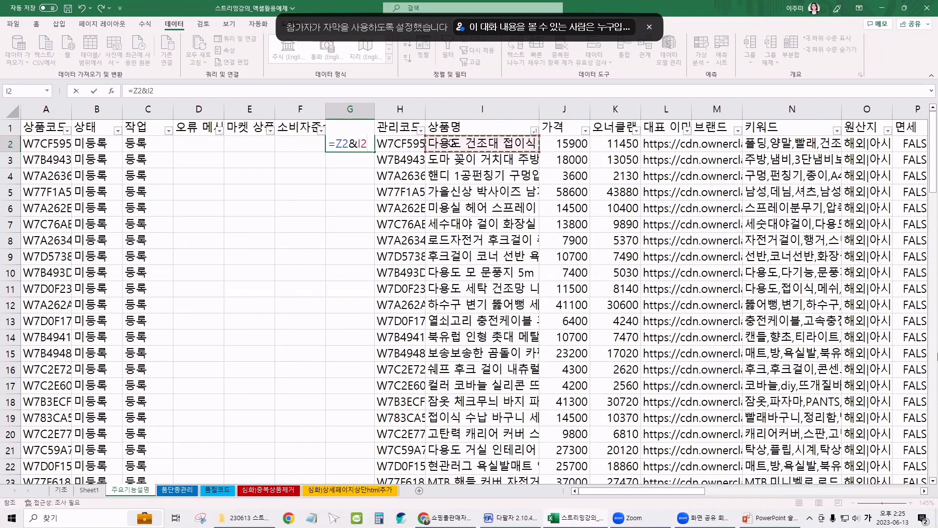
pyautogui.press('Return')
pyautogui.moveTo(375, 108); pyautogui.dragTo(435, 109)
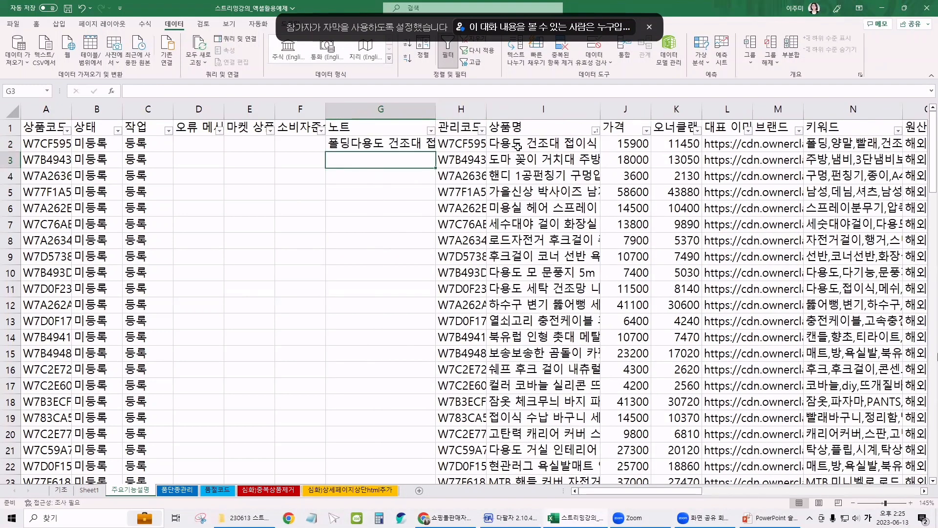
# Add a space between the joined texts by changing the formula in G2 to =Z2&" "&I2
pyautogui.click(352, 143)
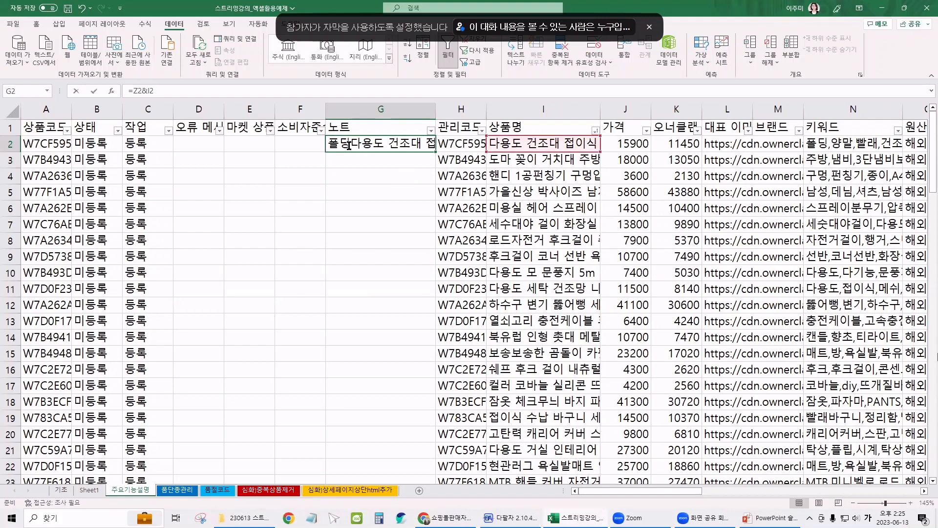
pyautogui.doubleClick(349, 144)
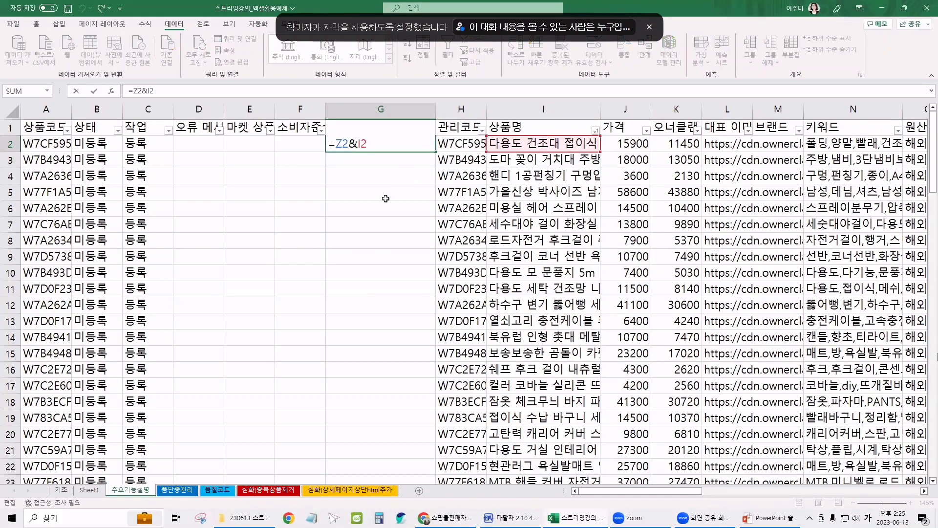
pyautogui.click(357, 145)
pyautogui.write('" "')
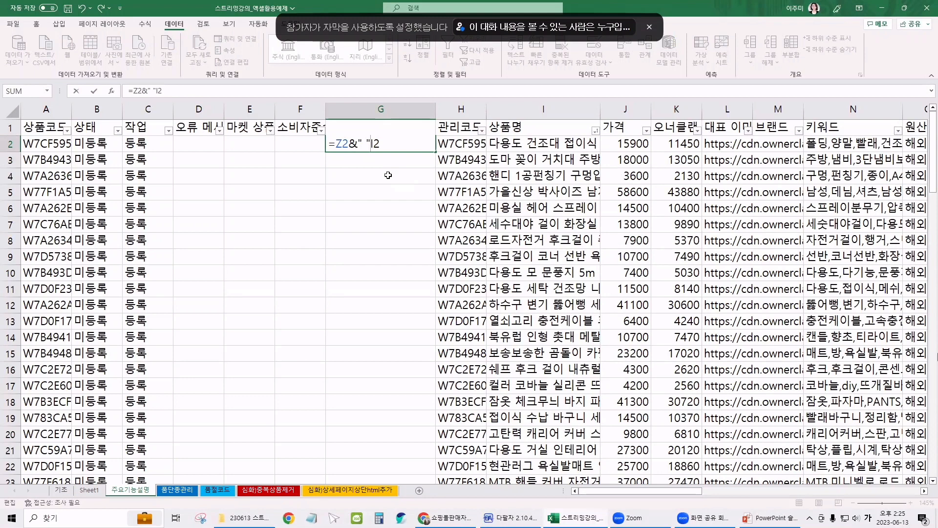
pyautogui.write('&')
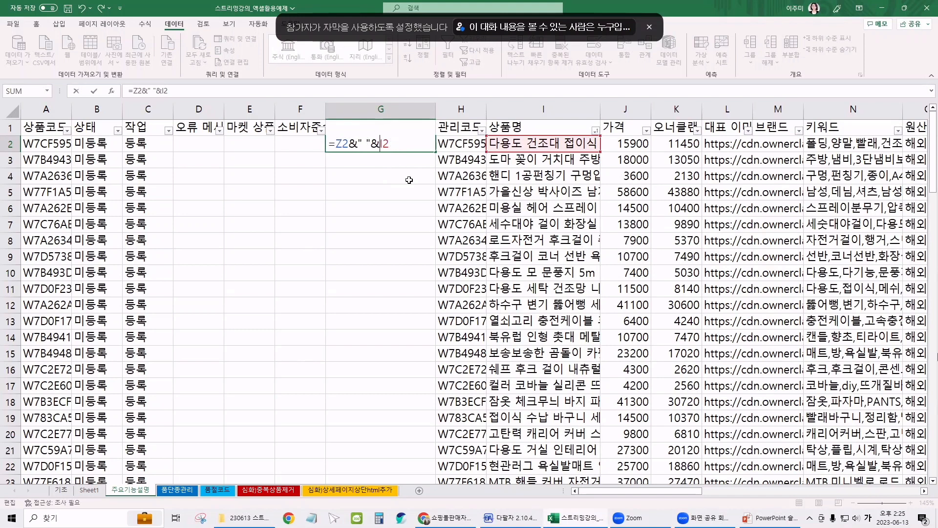
pyautogui.press('Return')
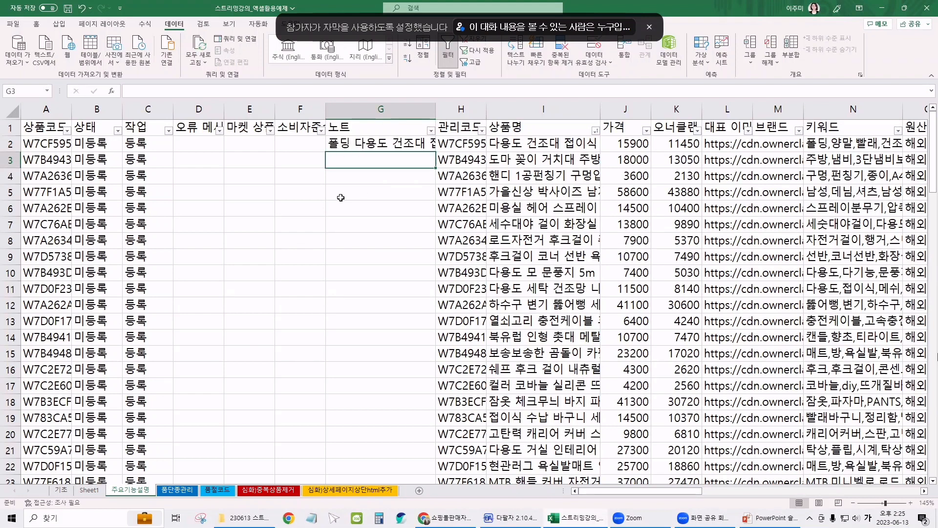
# Fill the G2 formula down the 노트 column and paste its results as values over the 상품명 column from I2
pyautogui.click(392, 143)
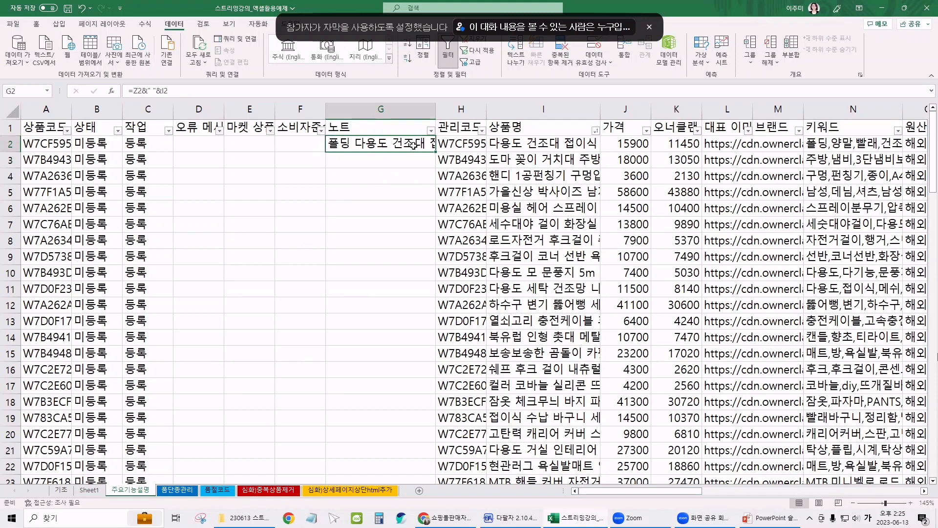
pyautogui.doubleClick(435, 151)
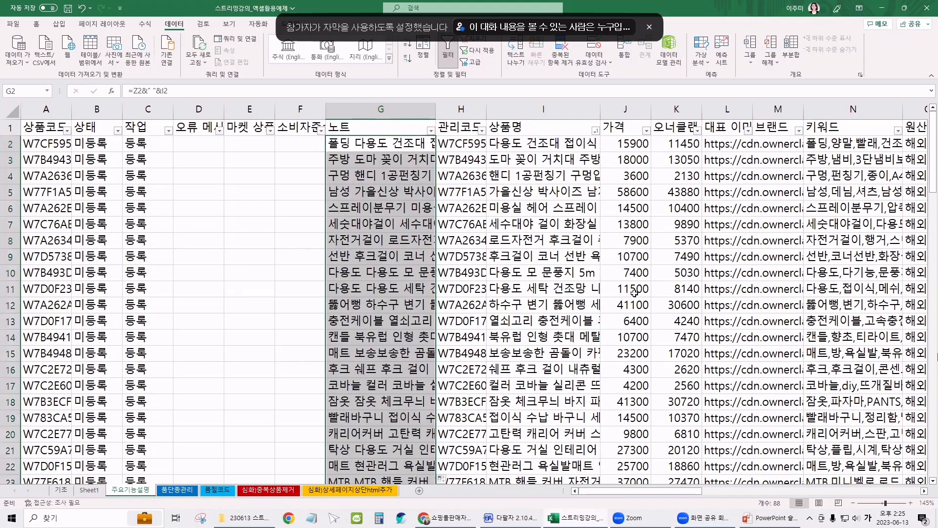
pyautogui.hotkey('ctrl', 'c')
pyautogui.click(519, 144)
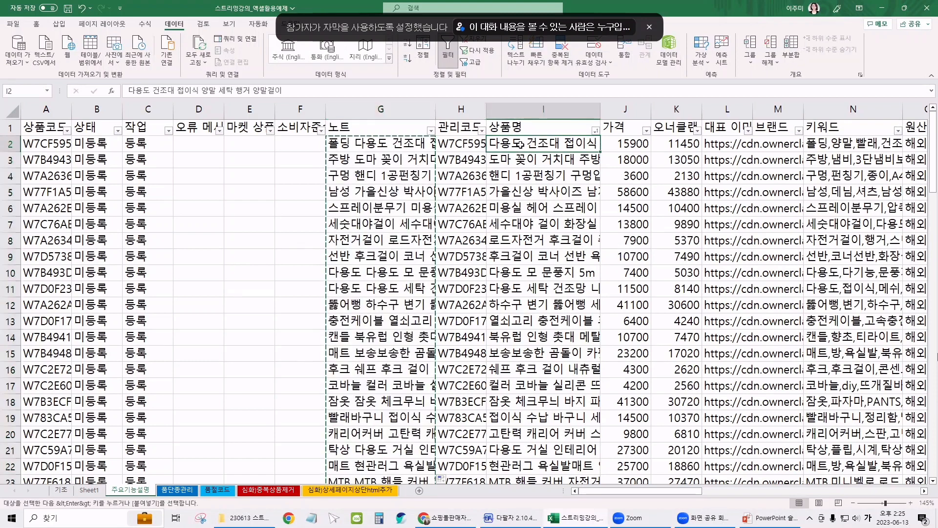
pyautogui.hotkey('ctrl', 'v')
pyautogui.click(618, 478)
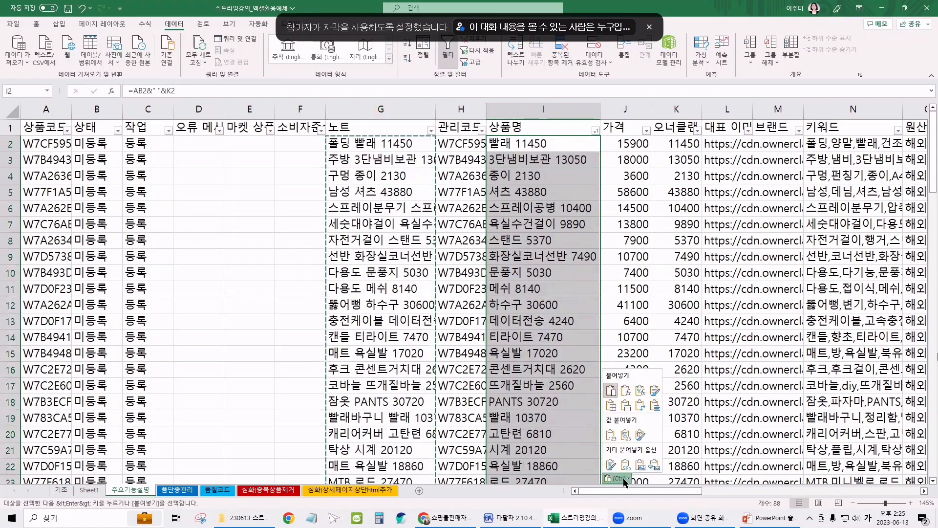
pyautogui.click(611, 435)
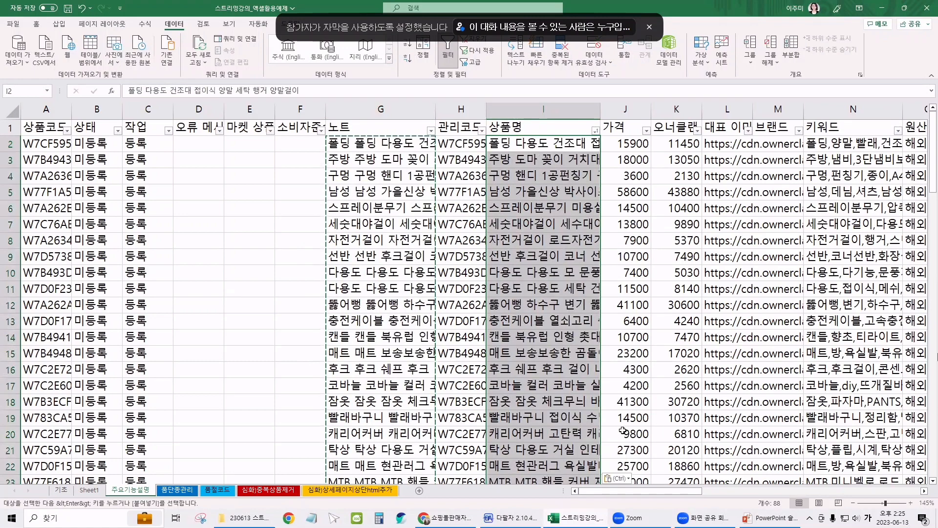
# Clear the helper formulas from the 노트 column, from G2 down to the last row
pyautogui.click(362, 145)
pyautogui.hotkey('ctrl', 'shift', 'Down')
pyautogui.press('Delete')
pyautogui.scroll(15, 612, 290)
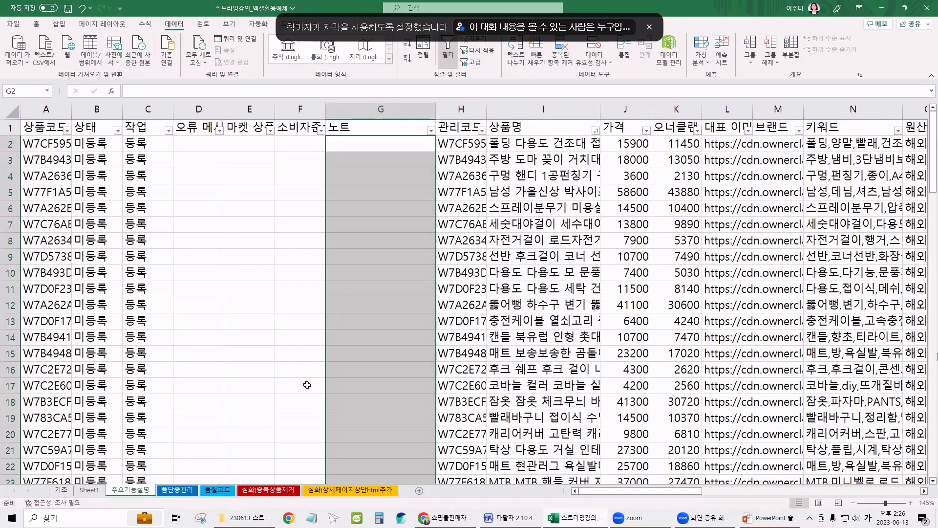
# Examine the 상품코드 and 마켓코드 columns and the empty column C on the 품단종관리 sheet
pyautogui.click(172, 492)
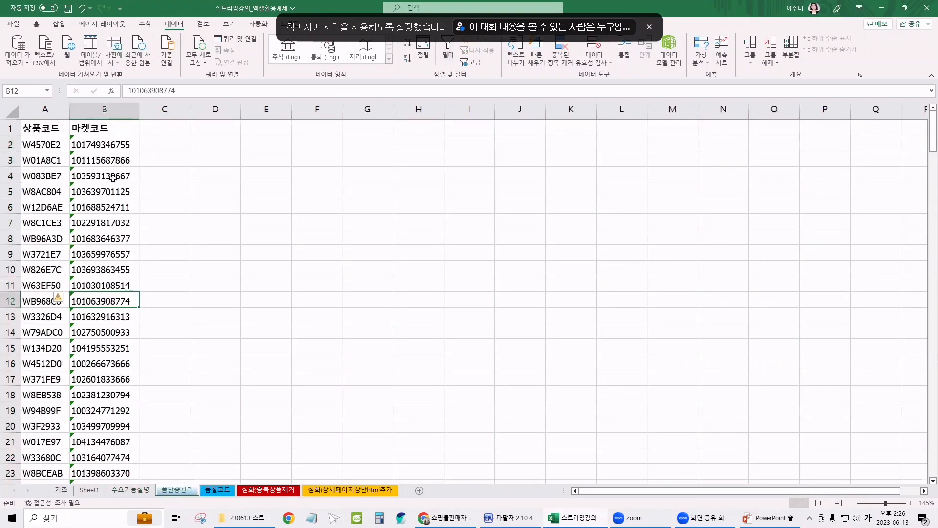
pyautogui.click(85, 155)
pyautogui.hotkey('ctrl', 'Home')
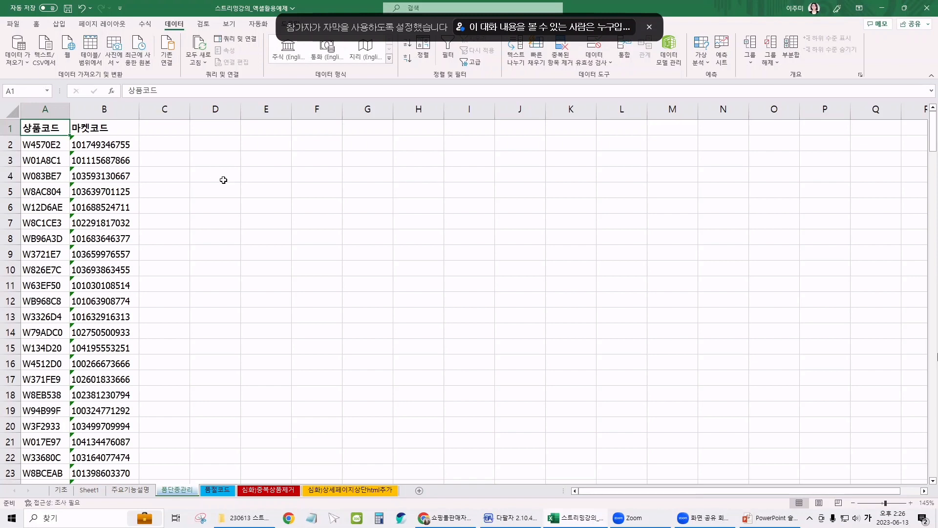
pyautogui.click(100, 176)
pyautogui.click(41, 143)
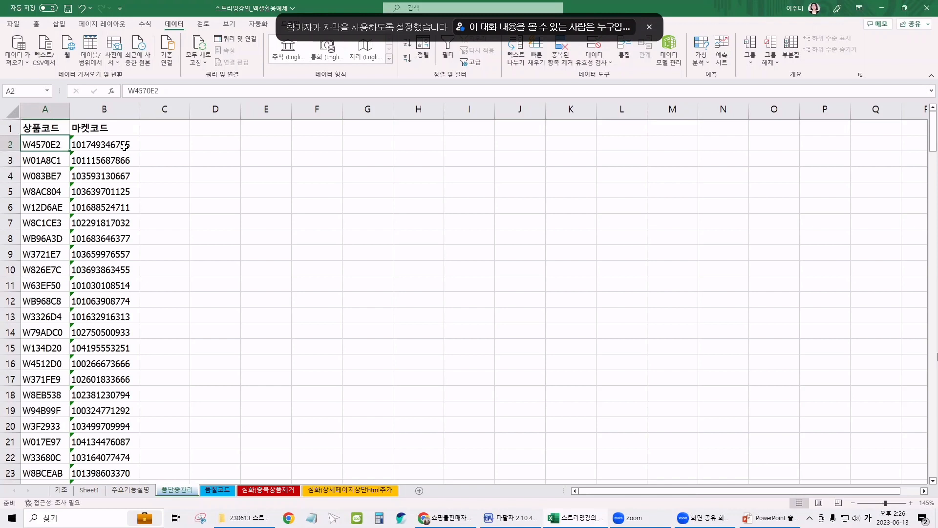
pyautogui.moveTo(43, 142); pyautogui.dragTo(39, 237)
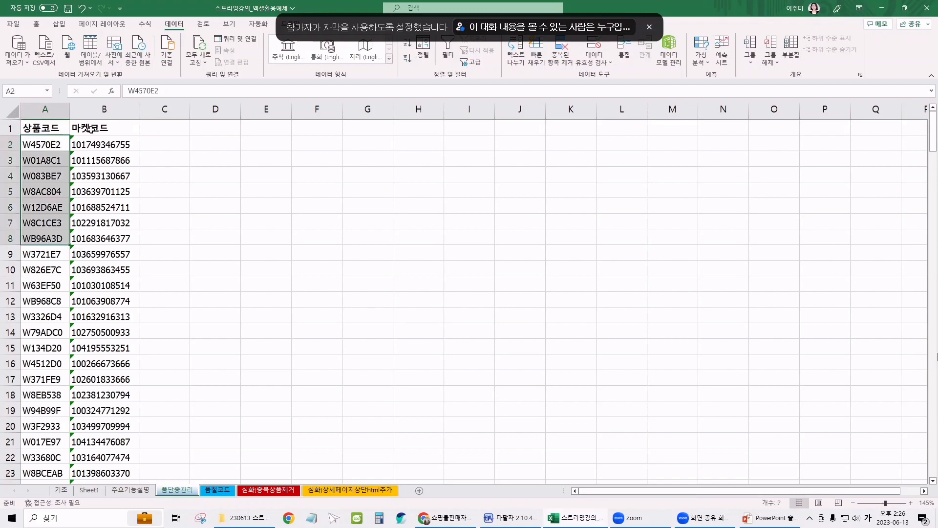
pyautogui.moveTo(91, 140); pyautogui.dragTo(81, 282)
pyautogui.moveTo(157, 140); pyautogui.dragTo(156, 273)
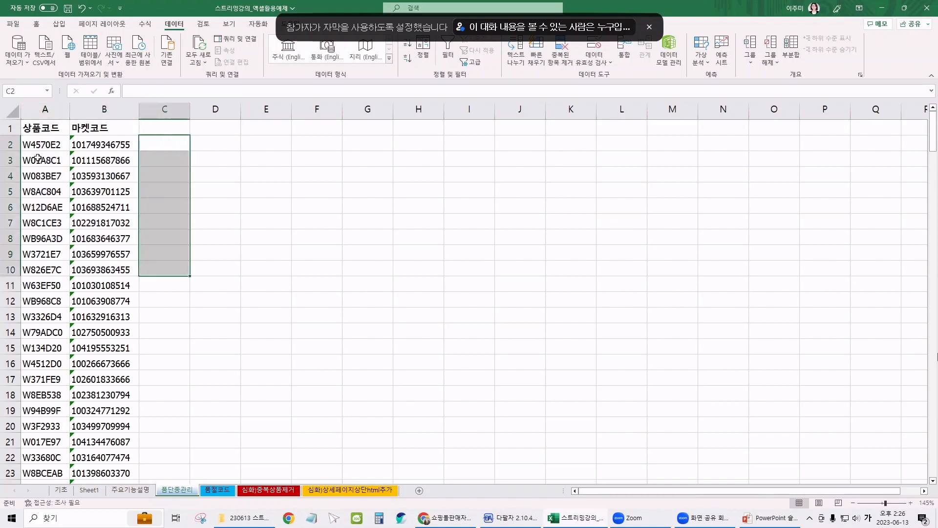
pyautogui.moveTo(34, 142); pyautogui.dragTo(169, 301)
# Check where the product code list ends on the 품단종관리 sheet and return to its first code in A2
pyautogui.click(43, 238)
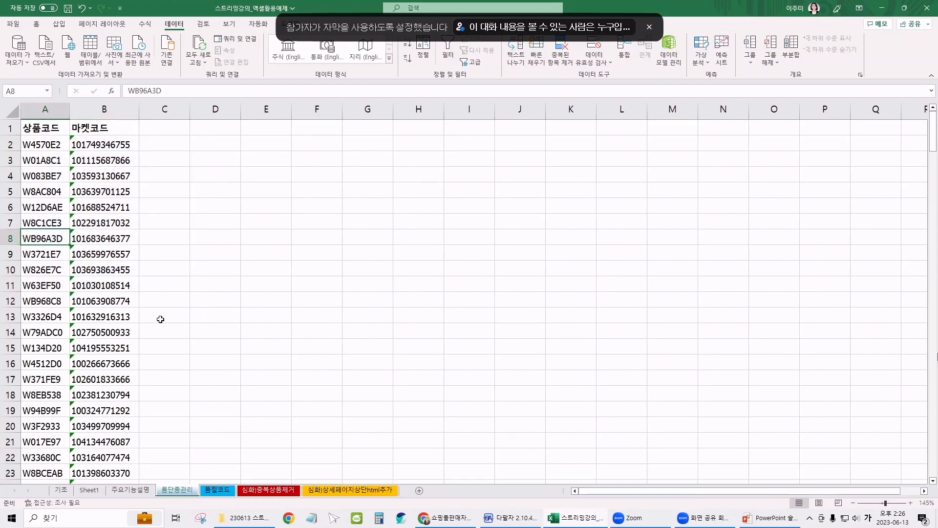
pyautogui.hotkey('ctrl', 'Down')
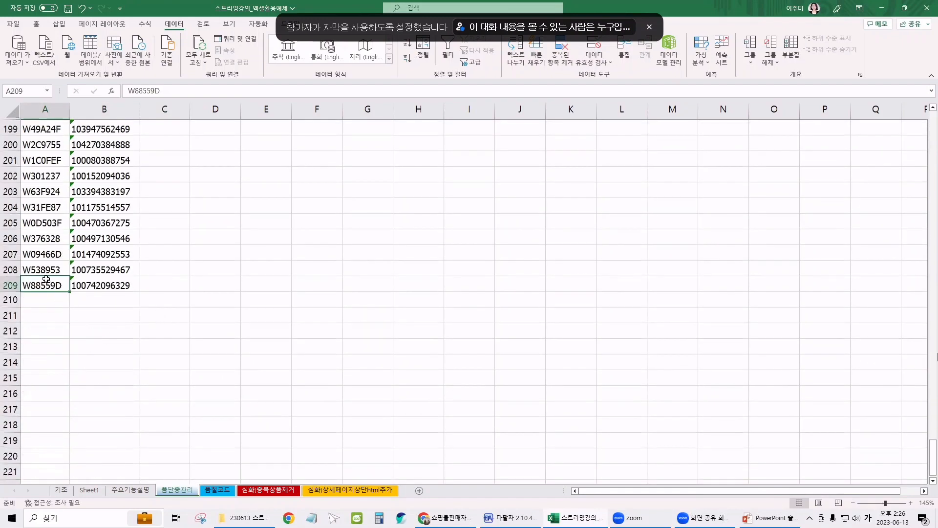
pyautogui.moveTo(47, 285); pyautogui.dragTo(105, 285)
pyautogui.moveTo(34, 302); pyautogui.dragTo(105, 456)
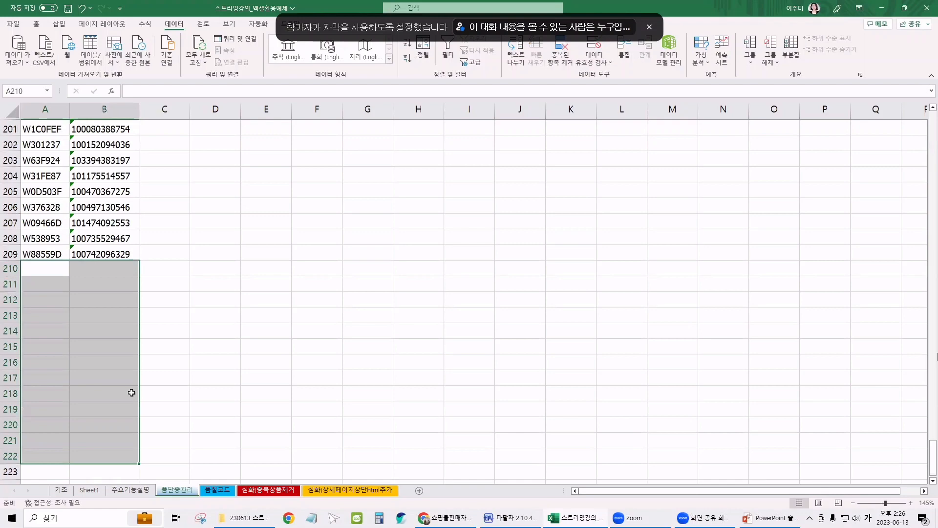
pyautogui.click(43, 239)
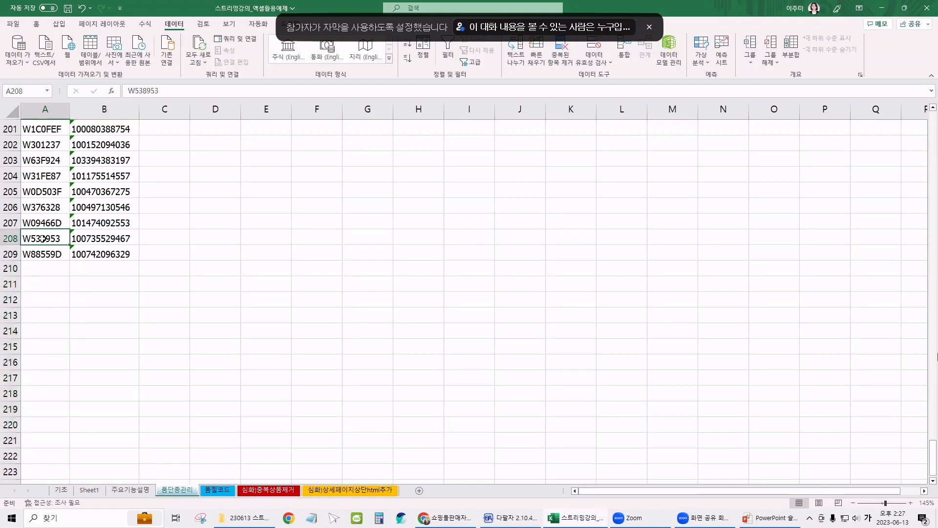
pyautogui.hotkey('ctrl', 'Home')
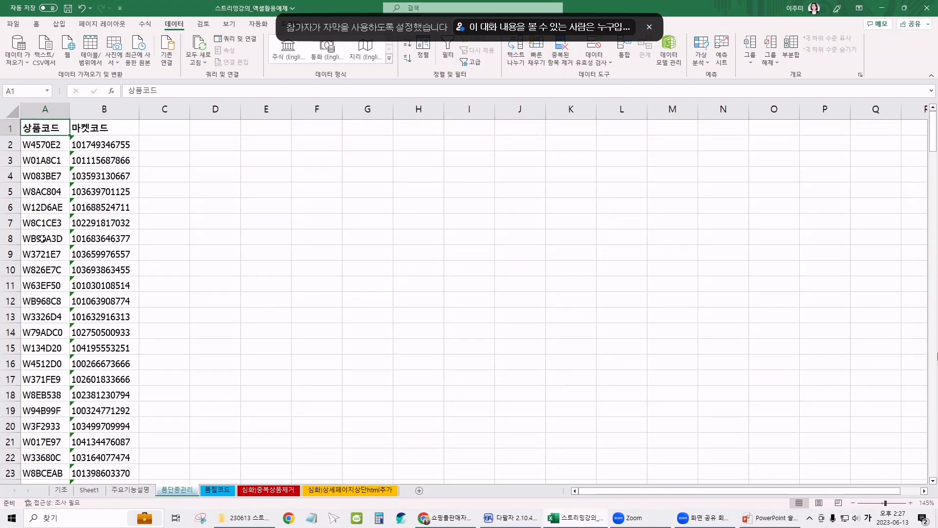
pyautogui.click(49, 143)
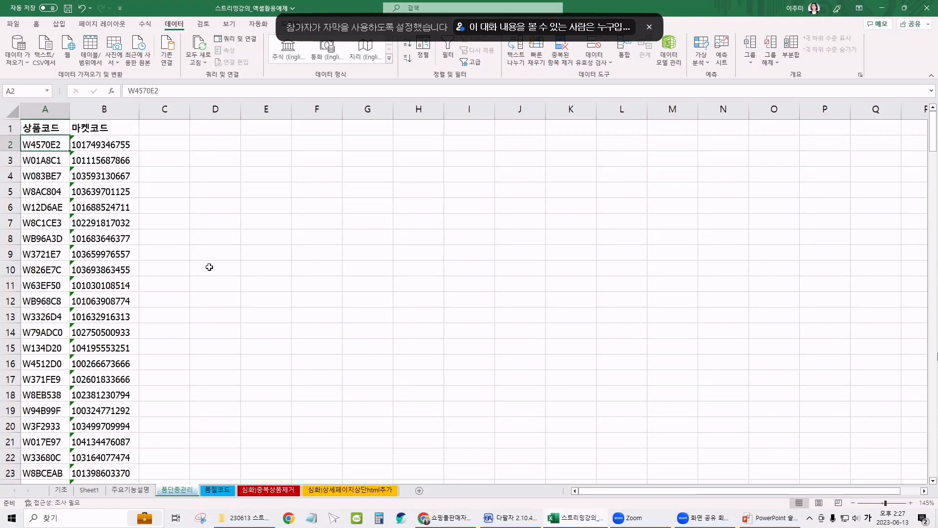
# Look over the codes on the 품절코드 sheet and switch to the 오너클랜 website in Chrome
pyautogui.click(222, 491)
pyautogui.moveTo(58, 142); pyautogui.dragTo(57, 355)
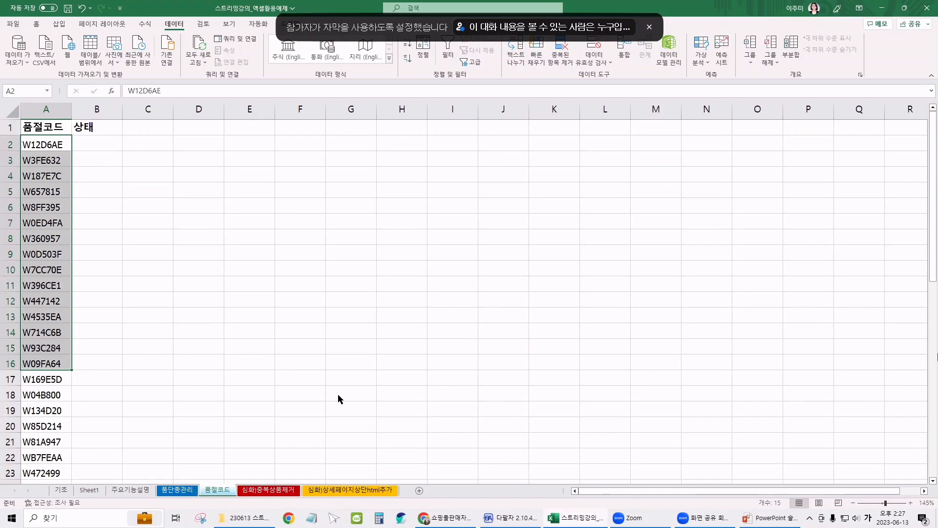
pyautogui.press('super+Tab')
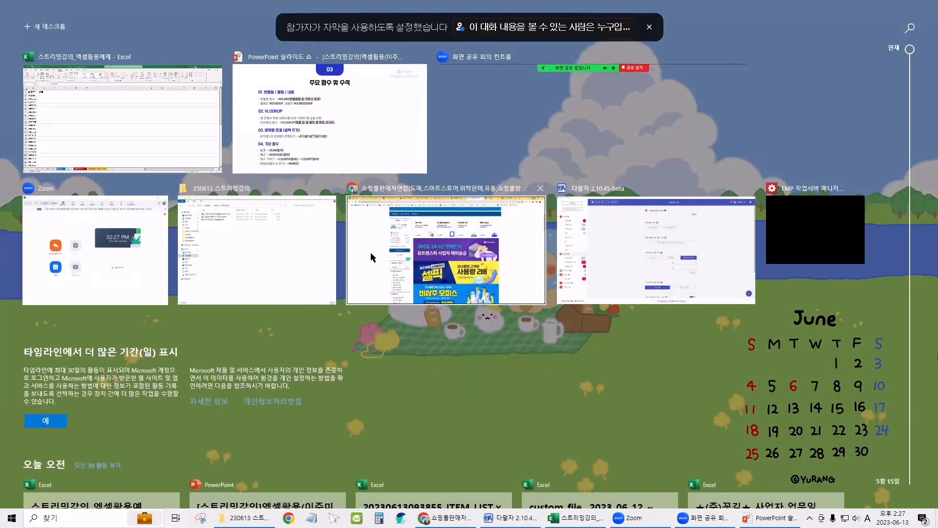
pyautogui.click(371, 252)
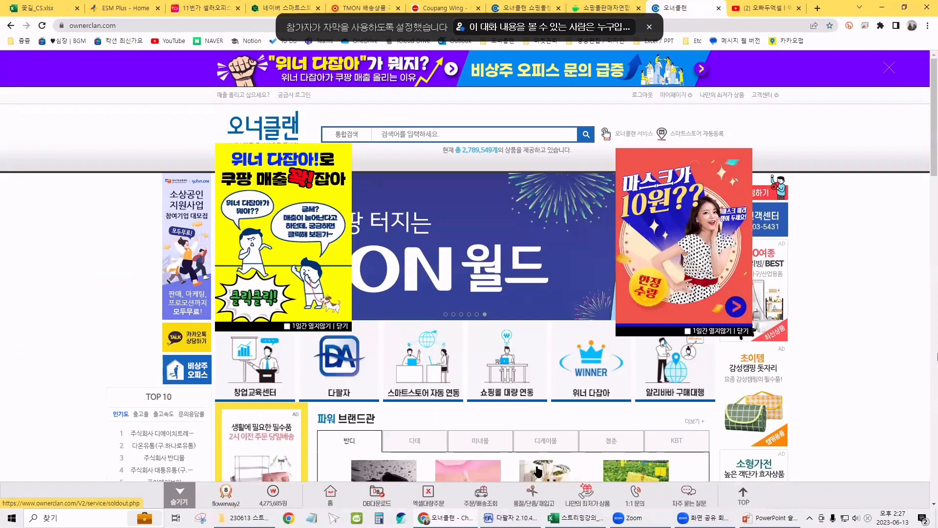
# Look over the 품절/단종 상품리스트 page on the 오너클랜 site and switch back to the Excel workbook
pyautogui.click(536, 499)
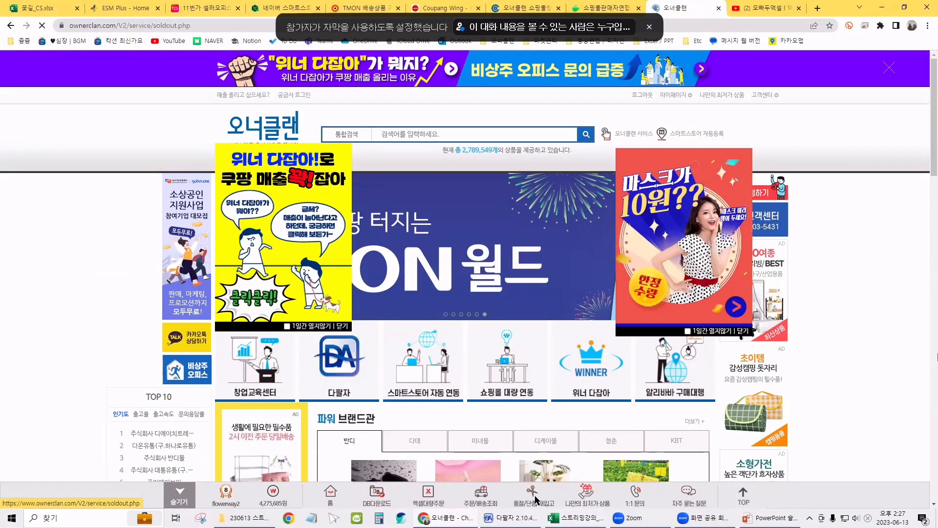
pyautogui.scroll(-1, 404, 234)
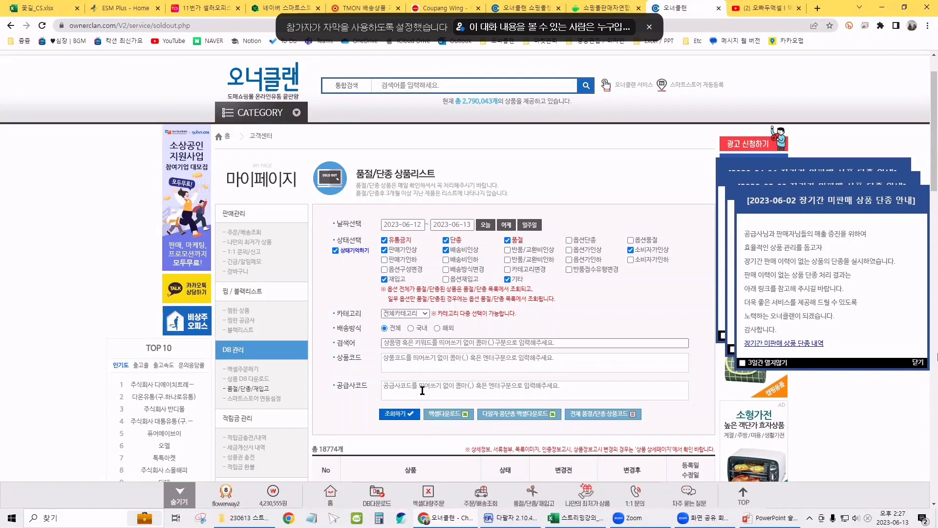
pyautogui.scroll(-2, 440, 372)
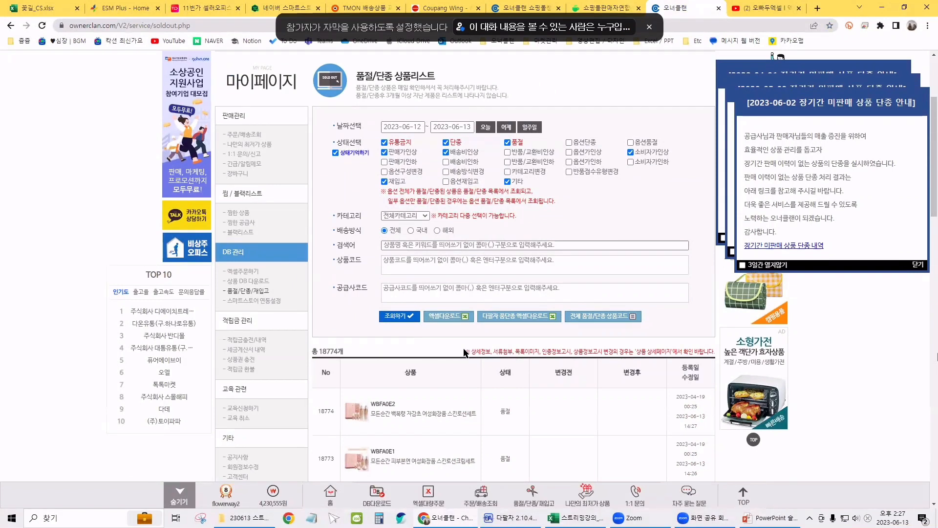
pyautogui.press('super+Tab')
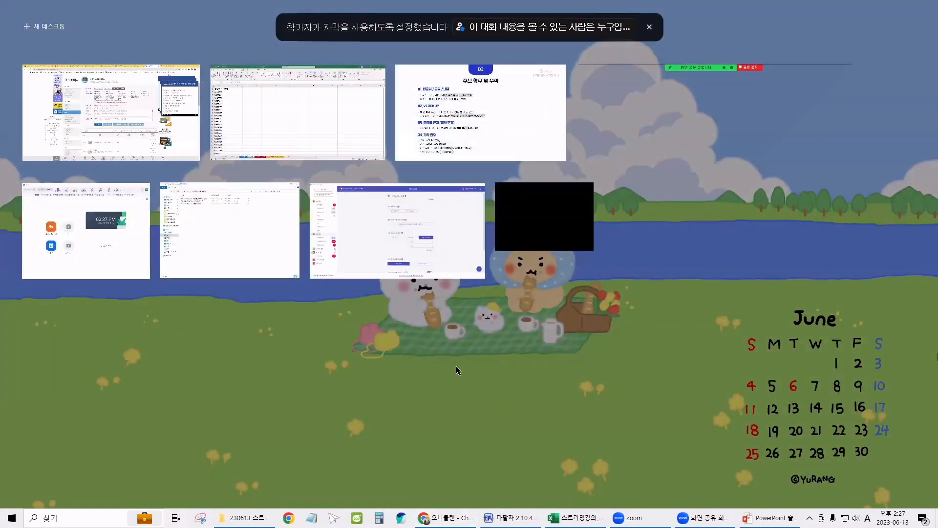
pyautogui.click(273, 119)
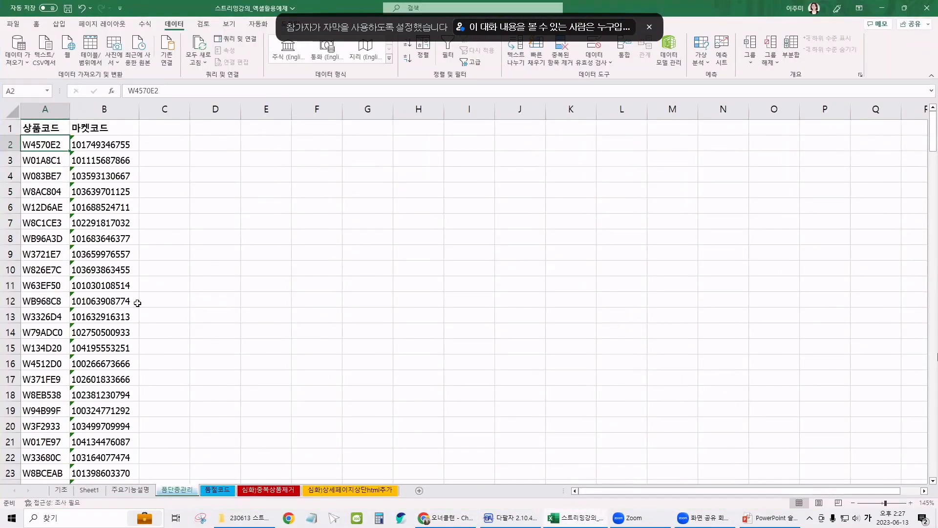
# Review the sold-out codes in column A of the 품절코드 sheet
pyautogui.click(216, 497)
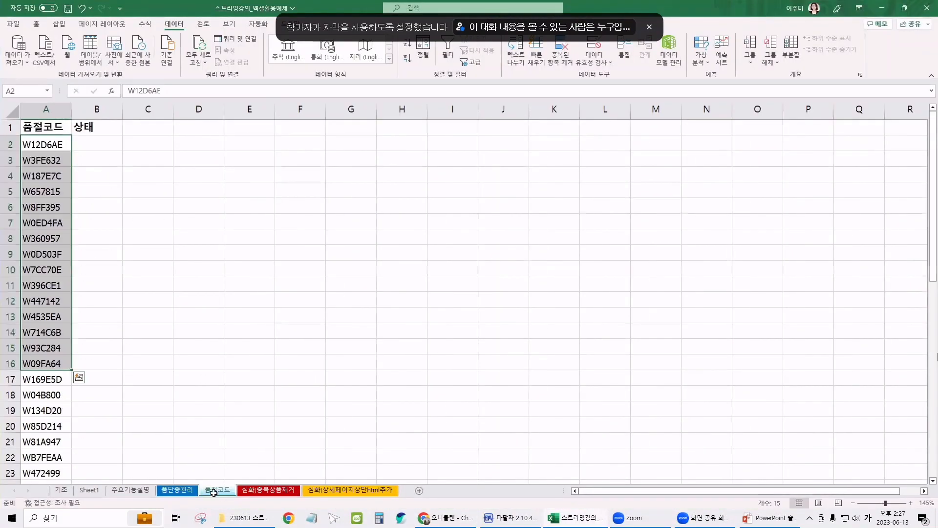
pyautogui.moveTo(63, 145); pyautogui.dragTo(42, 491)
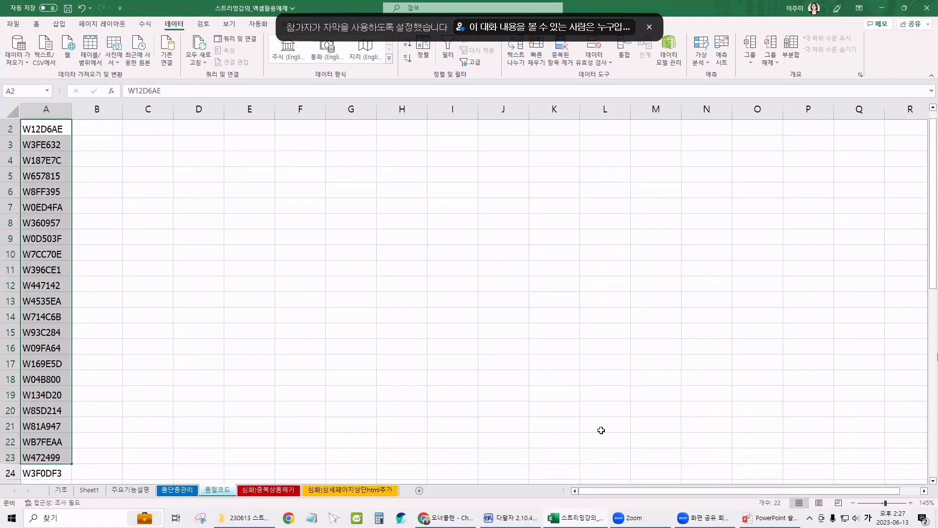
pyautogui.click(262, 296)
pyautogui.scroll(1, 258, 288)
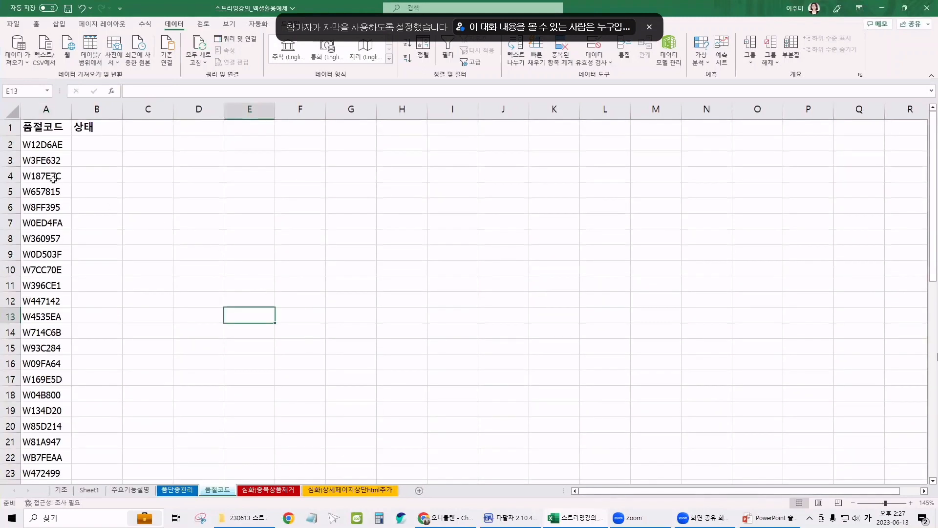
# Enter 판매중지 in B2 of the 품절코드 sheet and fill it down the 상태 column for every code
pyautogui.click(43, 145)
pyautogui.click(90, 149)
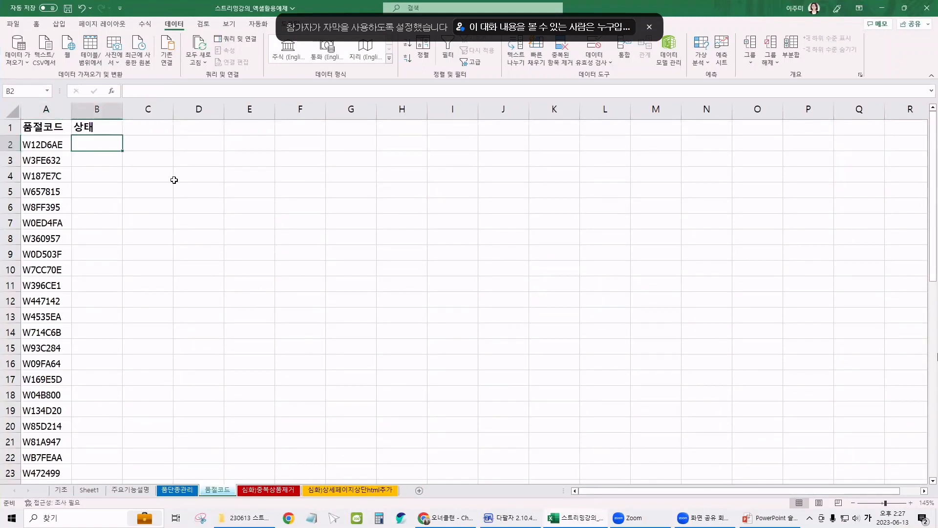
pyautogui.write('판매중지')
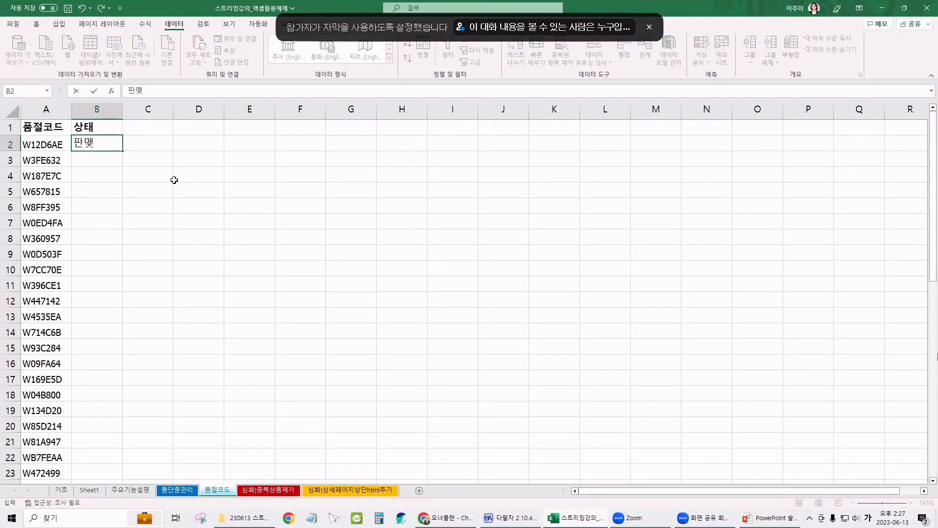
pyautogui.press('Return')
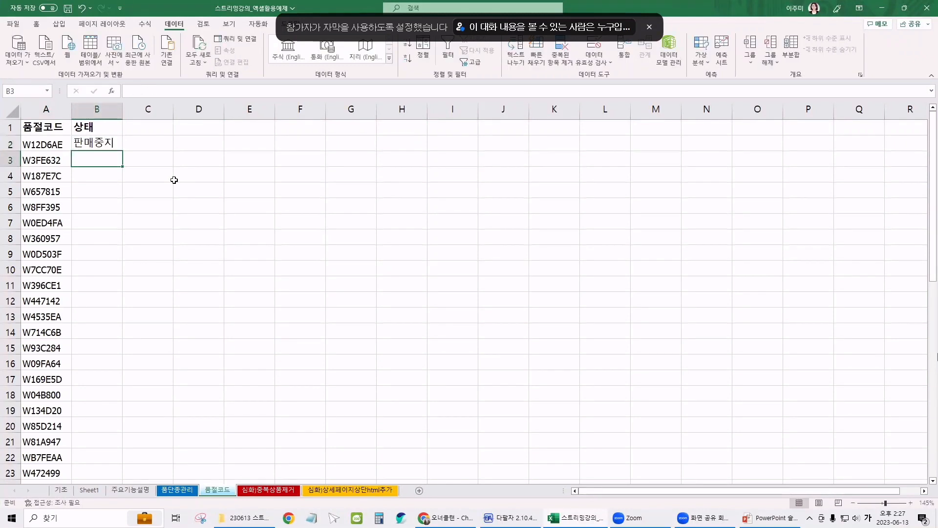
pyautogui.click(103, 142)
pyautogui.doubleClick(121, 152)
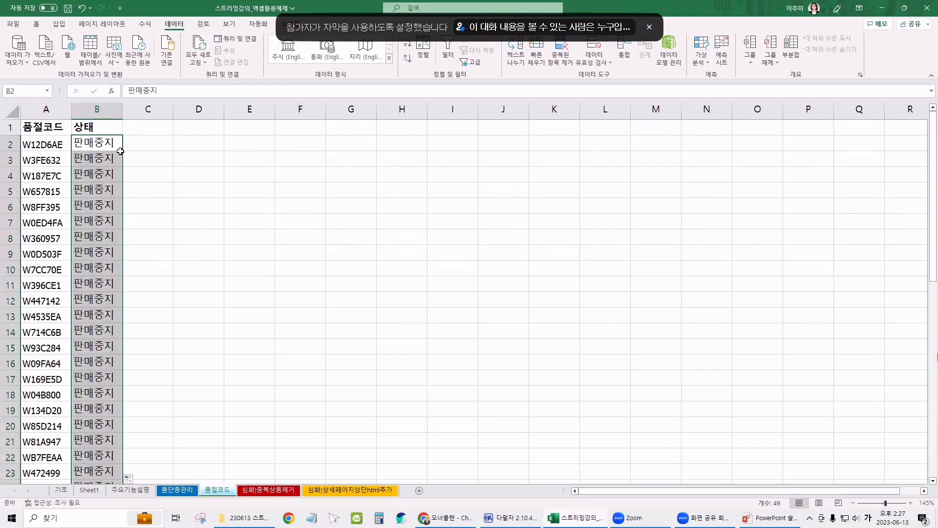
pyautogui.click(249, 189)
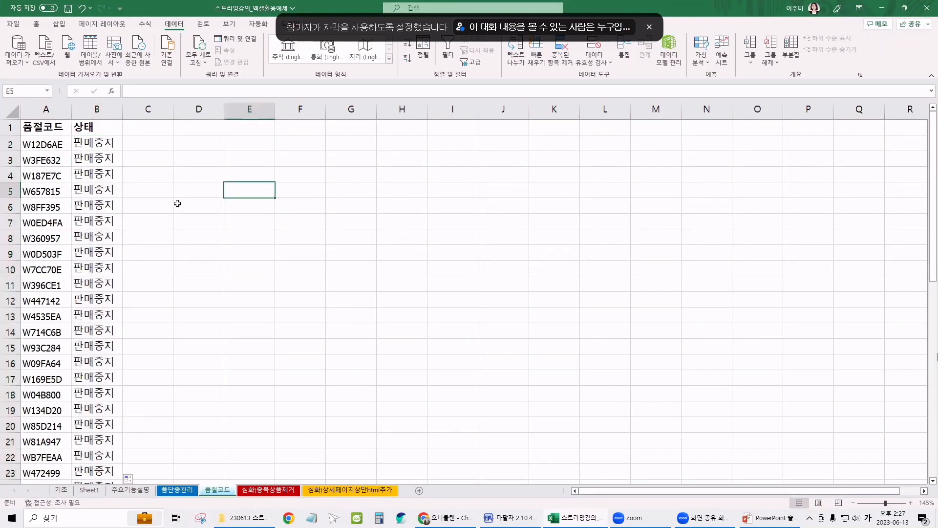
# Start a VLOOKUP formula in C2 of the 품단종관리 sheet with product code A2 as the lookup value
pyautogui.click(188, 489)
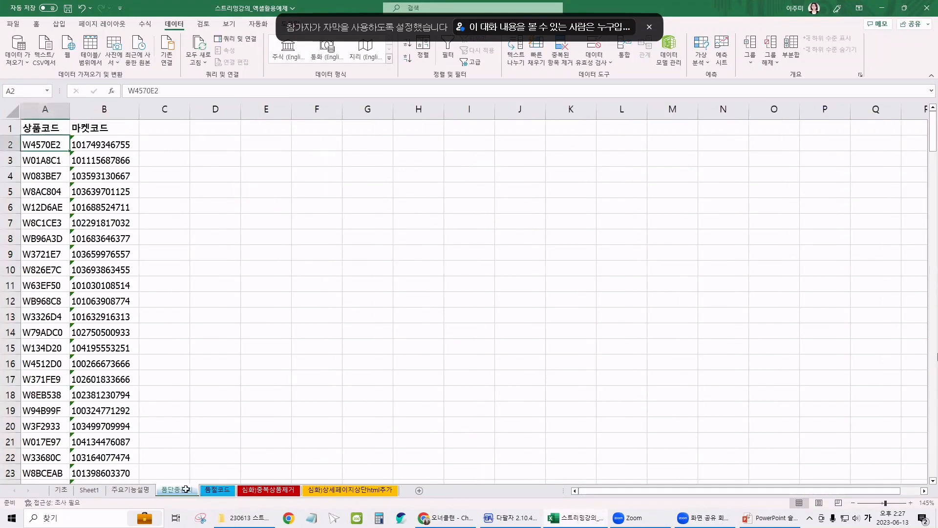
pyautogui.click(152, 144)
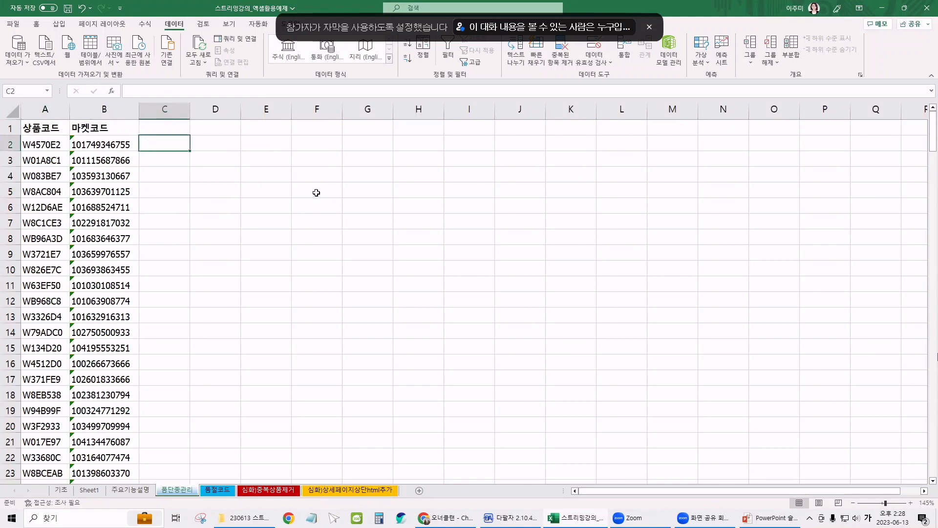
pyautogui.write('=v')
pyautogui.press('BackSpace')
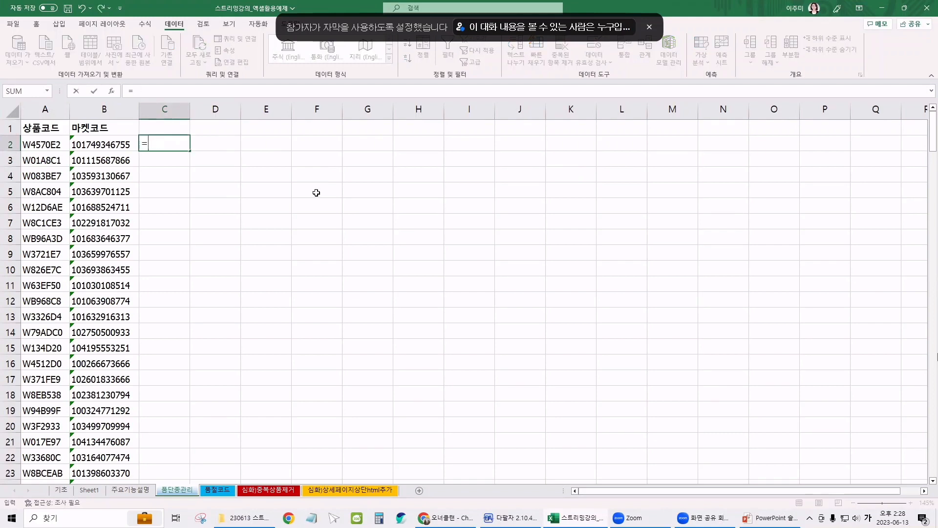
pyautogui.press('Hangul')
pyautogui.write('vlo')
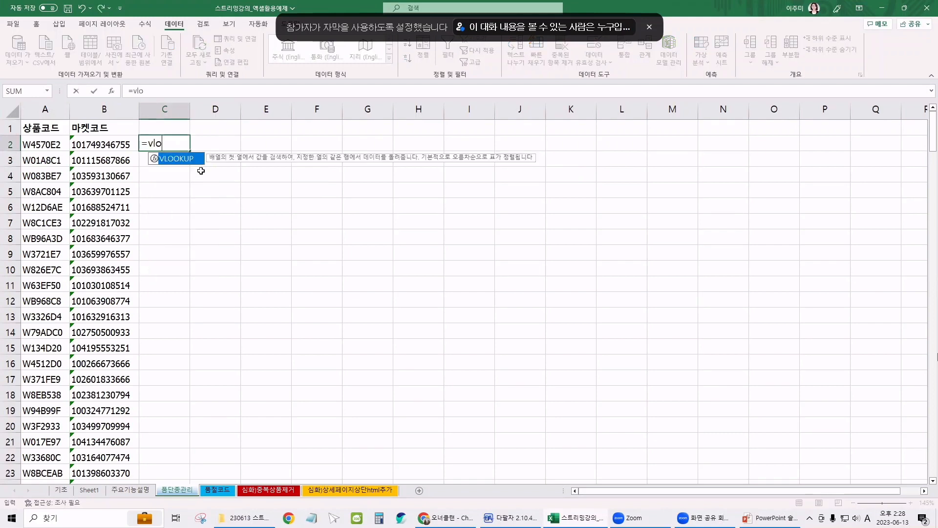
pyautogui.doubleClick(182, 160)
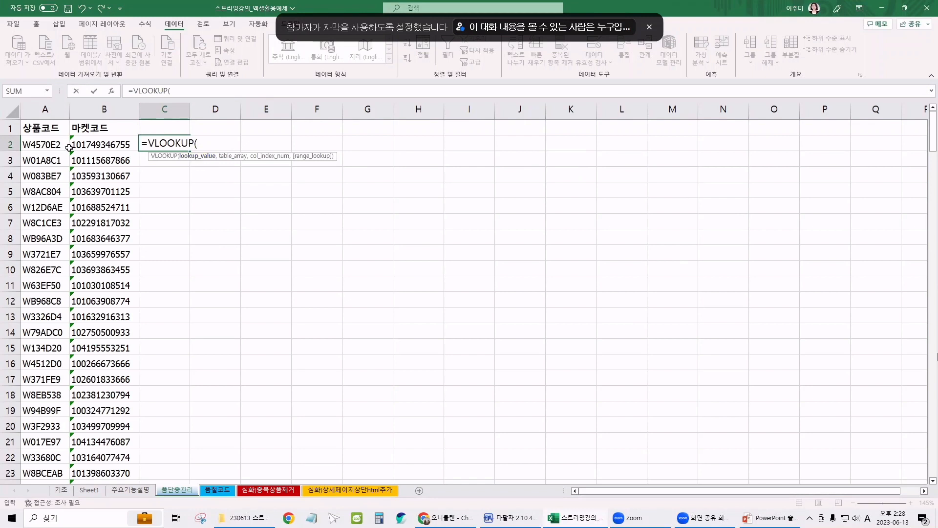
pyautogui.click(33, 144)
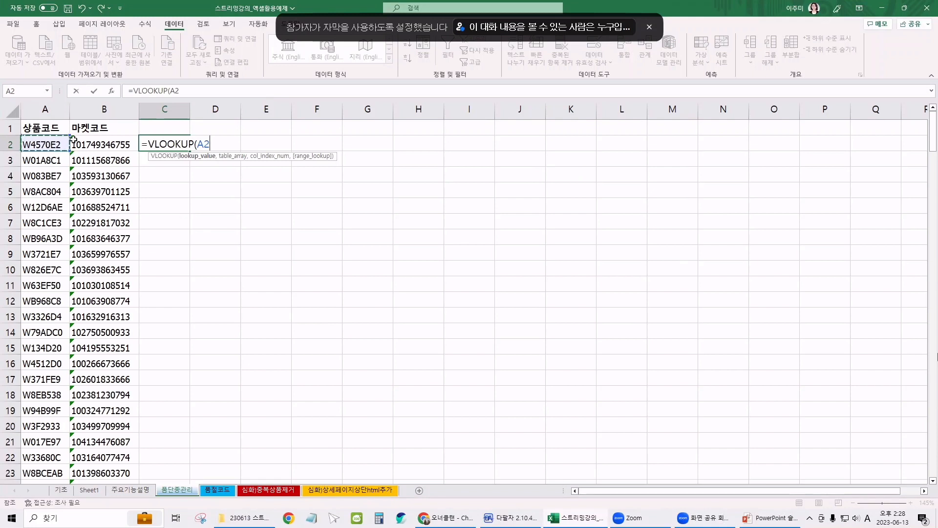
pyautogui.write(',')
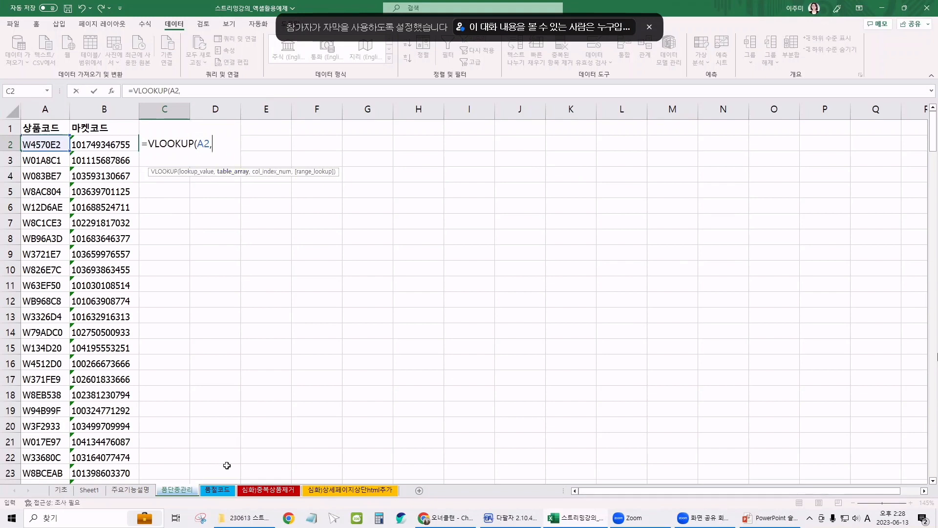
# Set the VLOOKUP table range to columns A:B of the 품절코드 sheet and the column index to 2
pyautogui.click(218, 491)
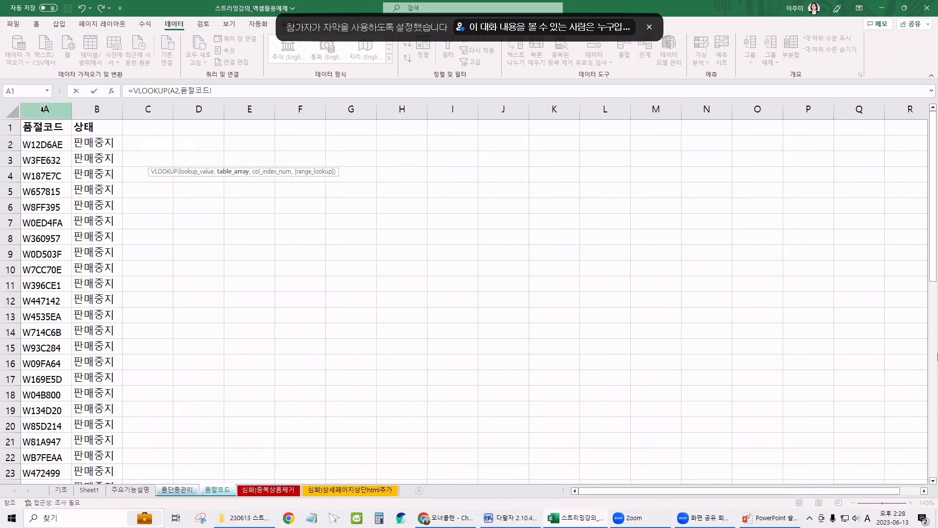
pyautogui.moveTo(44, 109); pyautogui.dragTo(97, 109)
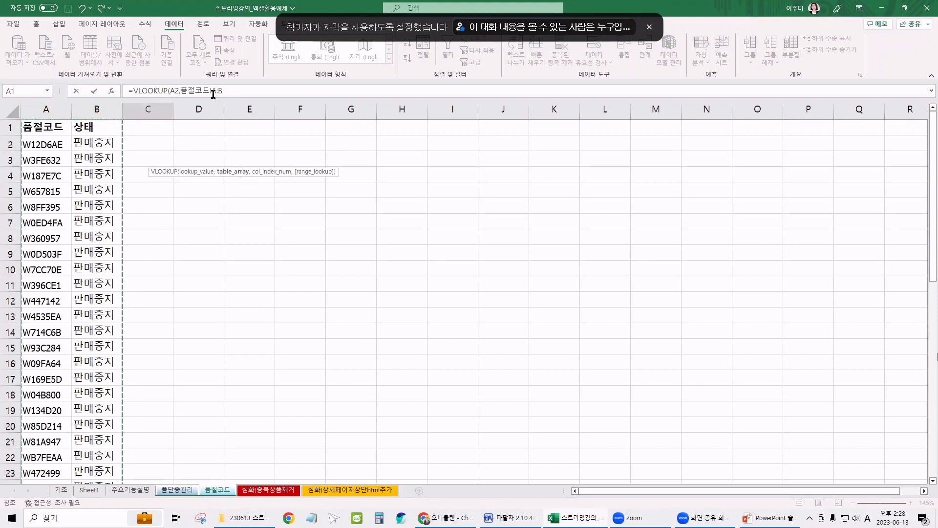
pyautogui.click(237, 89)
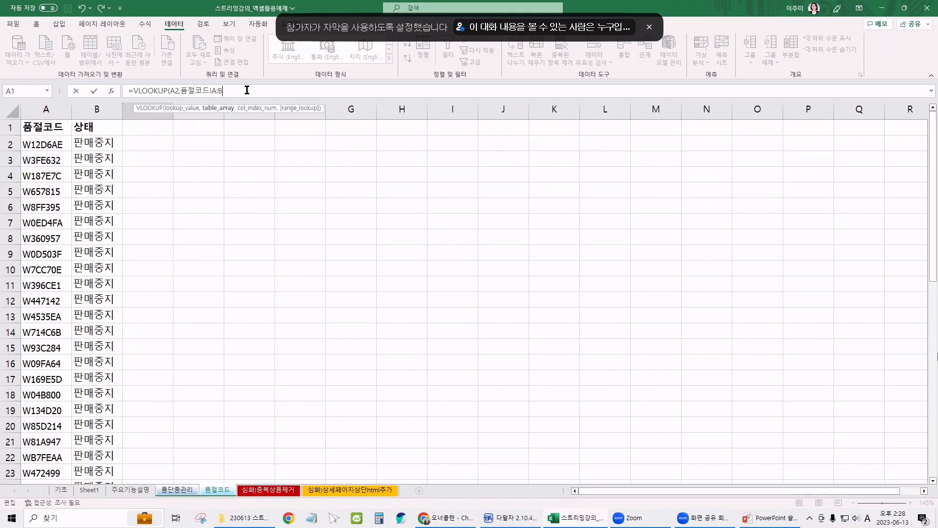
pyautogui.write(',2')
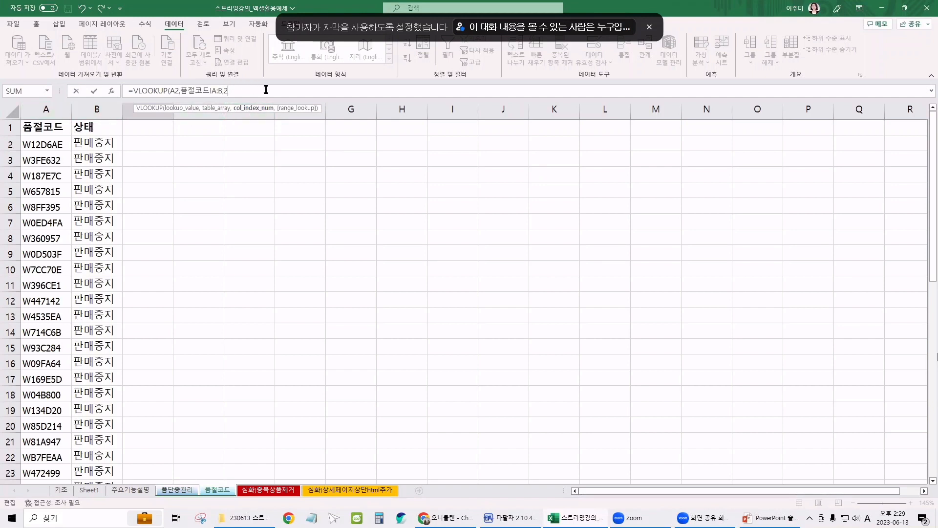
# Set the VLOOKUP match type to exact with 0 and complete the formula as =VLOOKUP(A2,품절코드!A:B,2,0)
pyautogui.write(',')
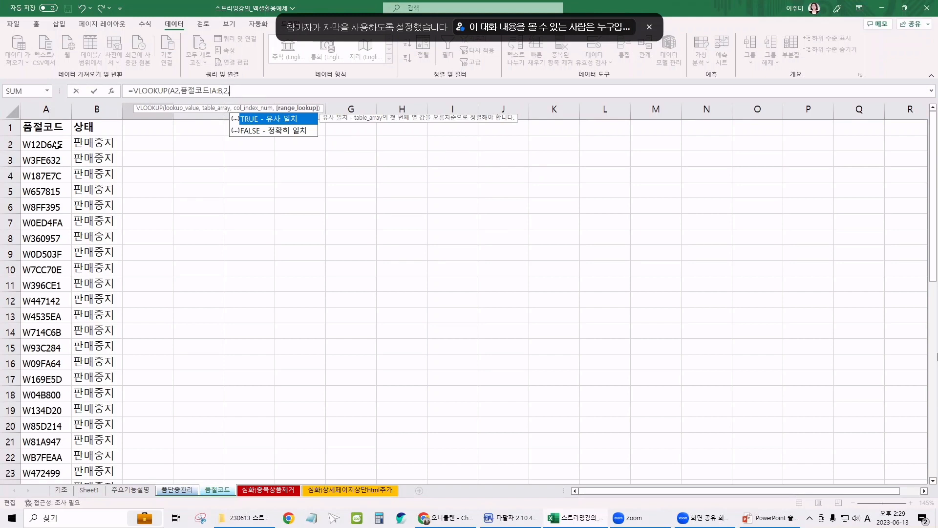
pyautogui.doubleClick(275, 132)
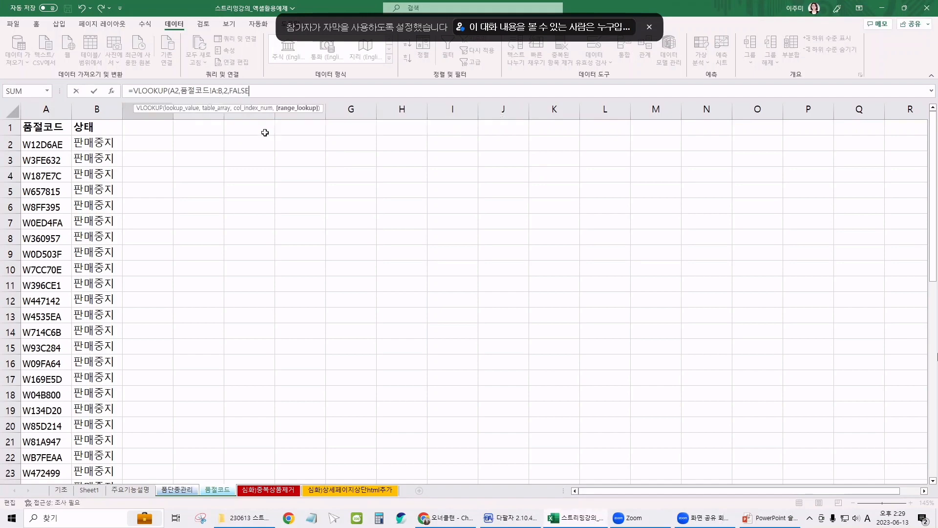
pyautogui.doubleClick(247, 93)
pyautogui.write('0')
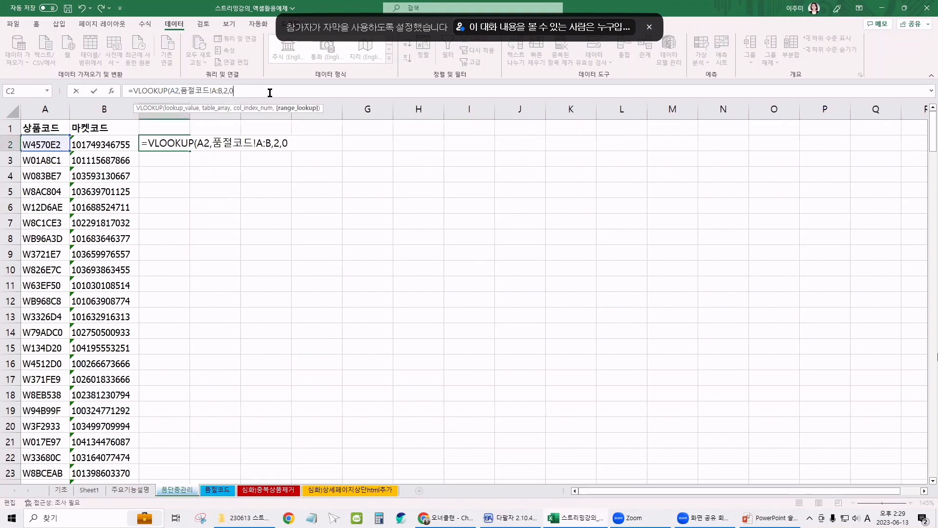
pyautogui.write(')')
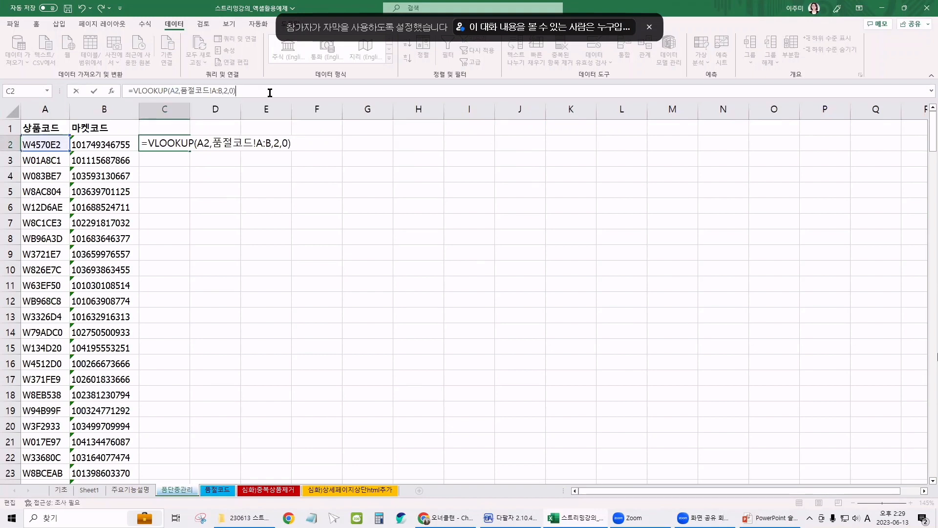
pyautogui.press('Return')
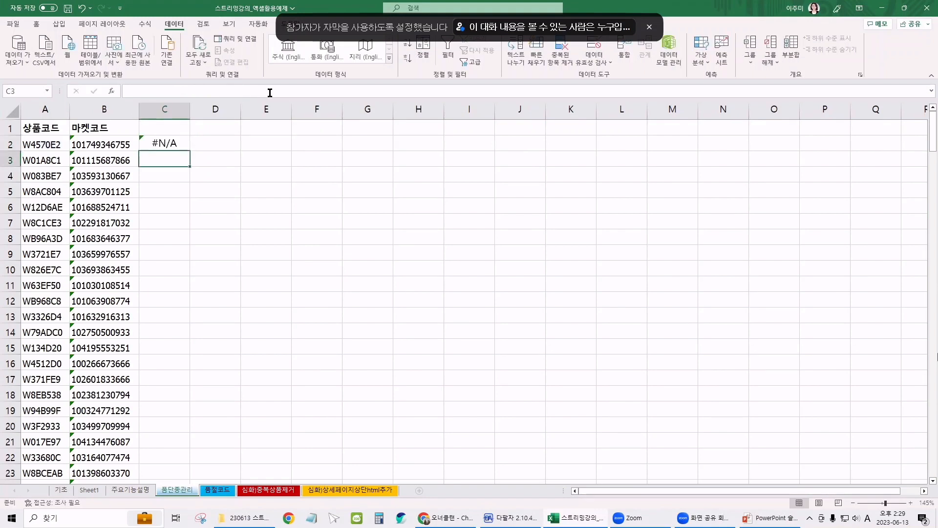
# Check the lookup result in C2 by comparing product code A2 with the codes on the 품절코드 sheet
pyautogui.click(166, 146)
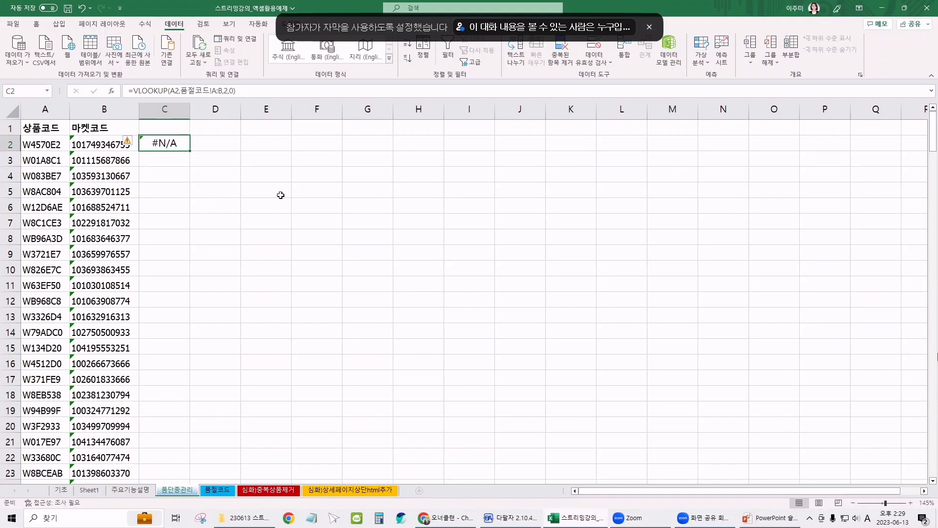
pyautogui.click(32, 142)
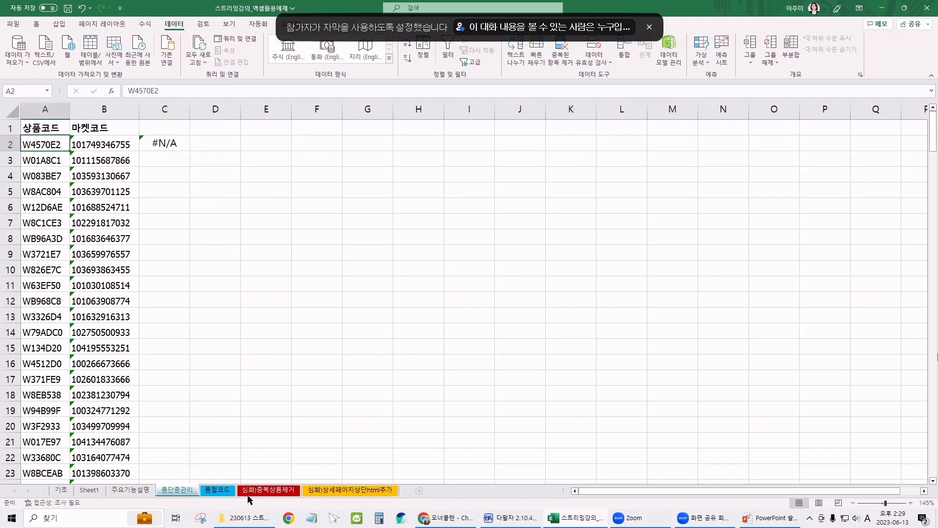
pyautogui.click(218, 492)
pyautogui.moveTo(47, 142); pyautogui.dragTo(50, 440)
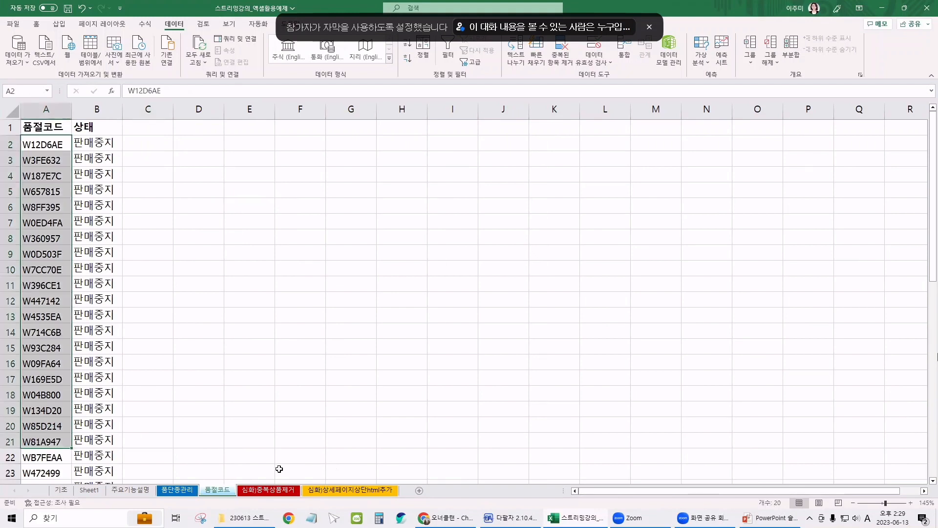
# Fill the VLOOKUP formula from C2 of the 품단종관리 sheet down column C to the last product row
pyautogui.click(185, 491)
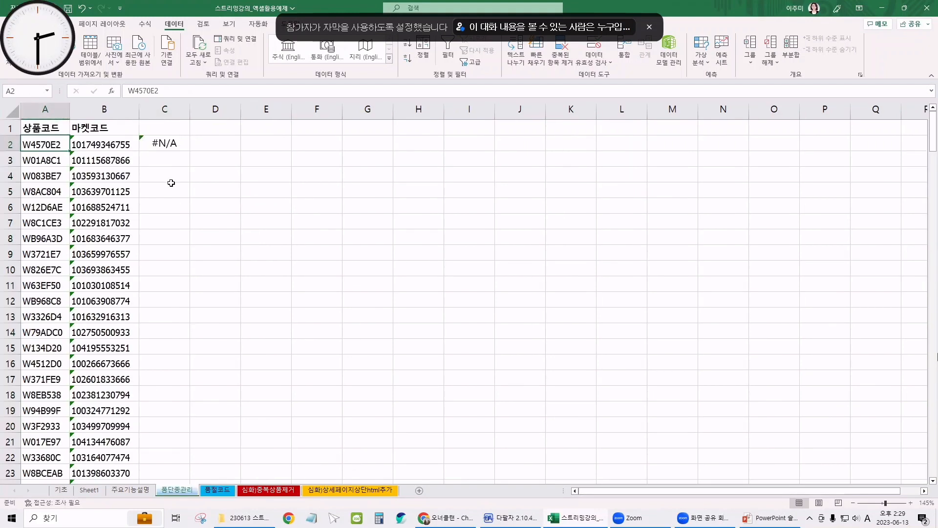
pyautogui.click(167, 147)
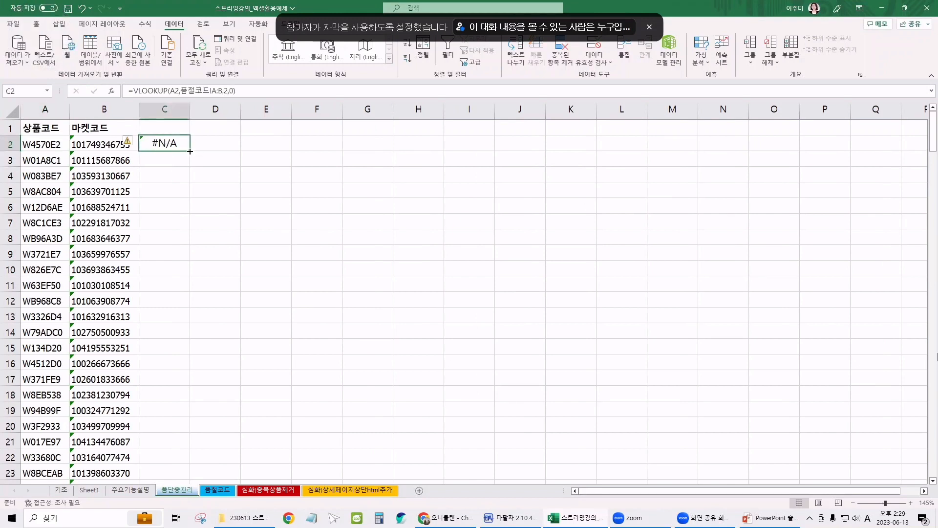
pyautogui.doubleClick(190, 152)
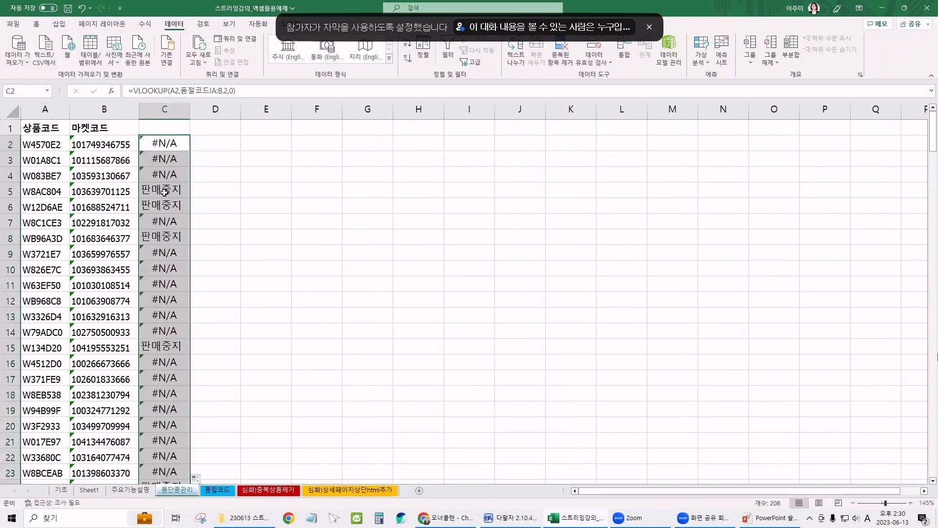
# Check the rows marked 판매중지 in column C, comparing product codes A5:A6 with the codes on the 품절코드 sheet
pyautogui.click(165, 191)
pyautogui.click(160, 208)
pyautogui.click(163, 238)
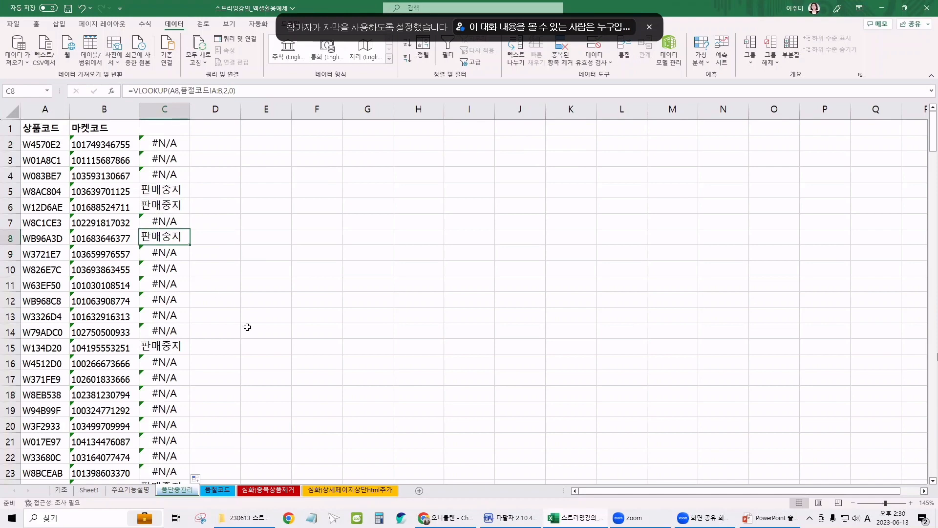
pyautogui.click(173, 354)
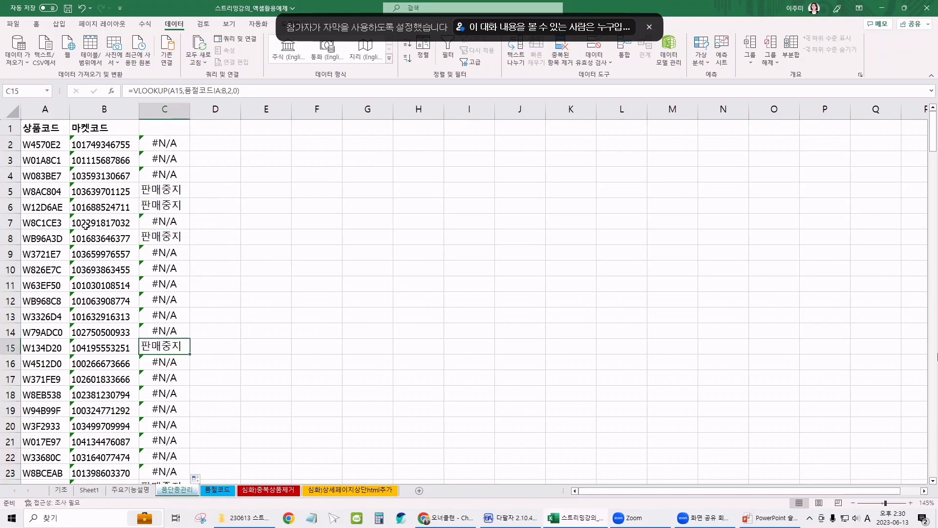
pyautogui.click(45, 192)
pyautogui.click(43, 208)
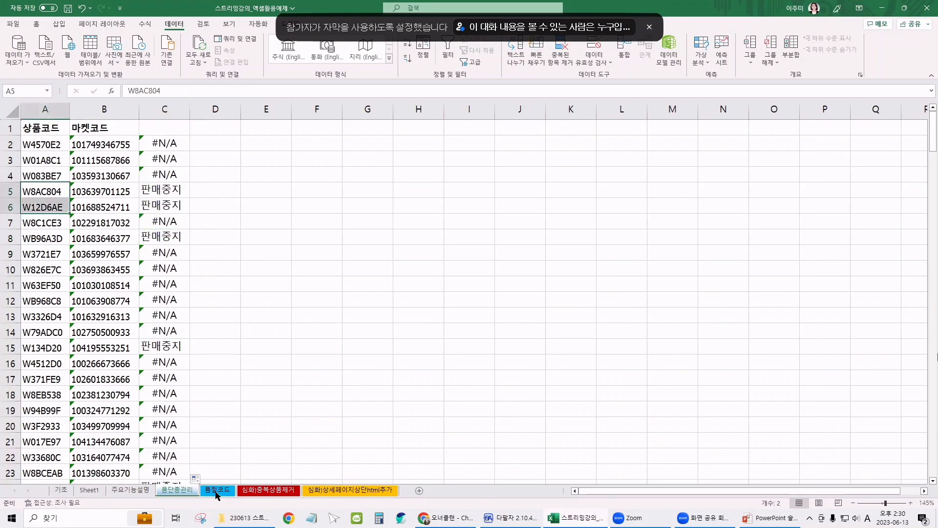
pyautogui.click(217, 493)
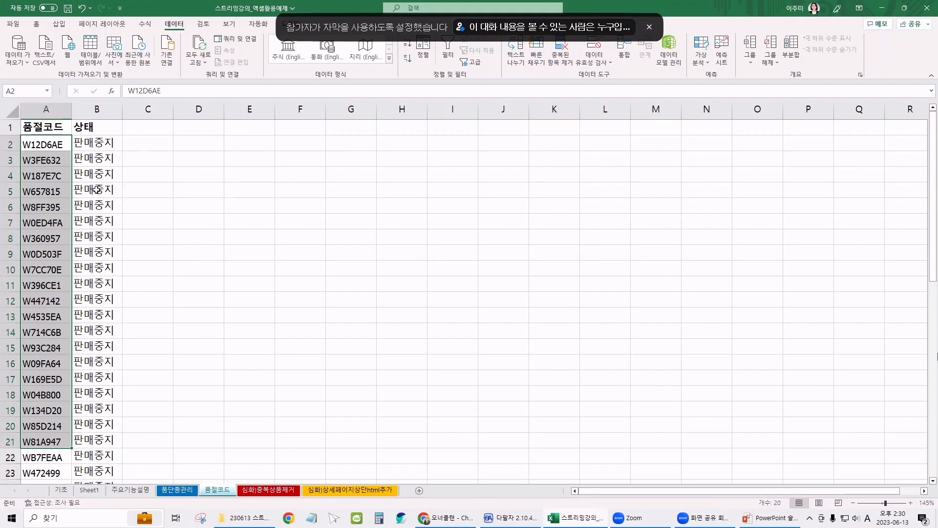
pyautogui.click(177, 489)
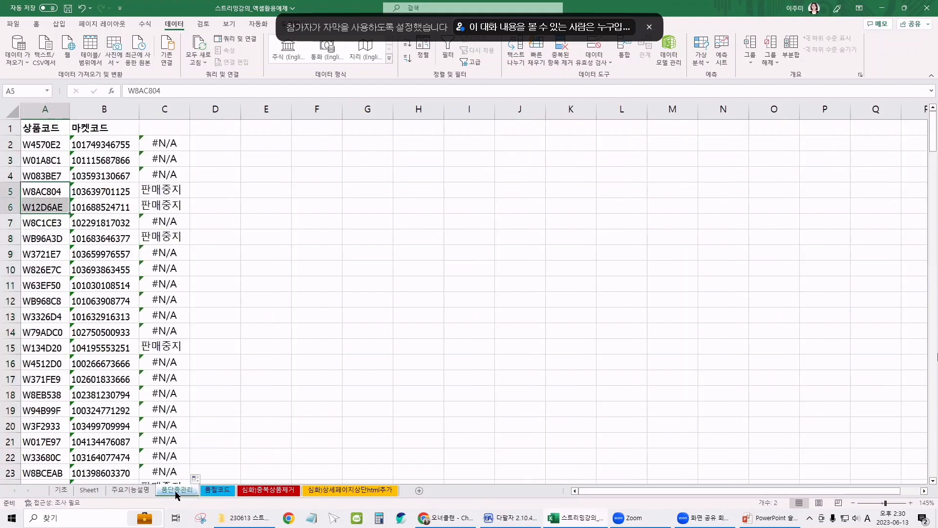
# Examine the 마켓코드 values of the 판매중지 products in cells B5, B6, B8 and B15
pyautogui.click(124, 235)
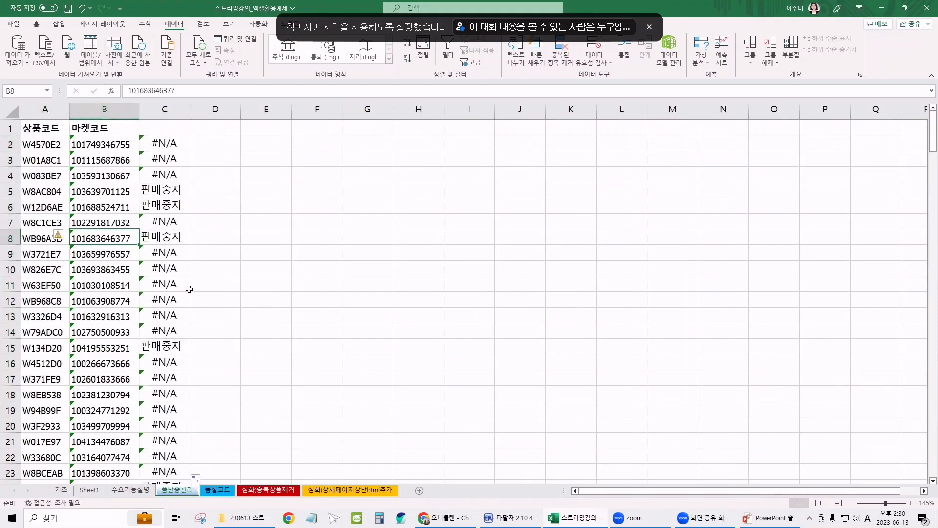
pyautogui.moveTo(44, 192); pyautogui.dragTo(44, 215)
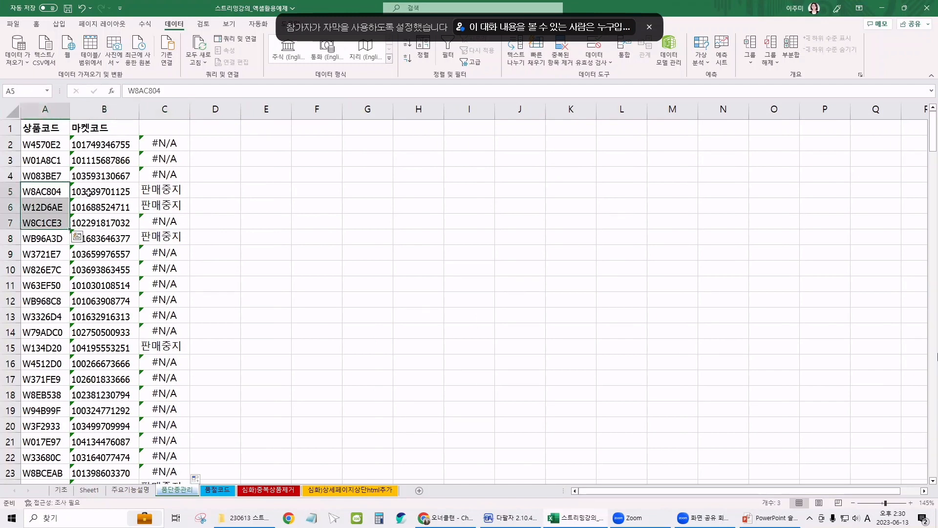
pyautogui.moveTo(100, 192); pyautogui.dragTo(92, 205)
pyautogui.keyDown('ctrl'); pyautogui.click(99, 239); pyautogui.keyUp('ctrl')
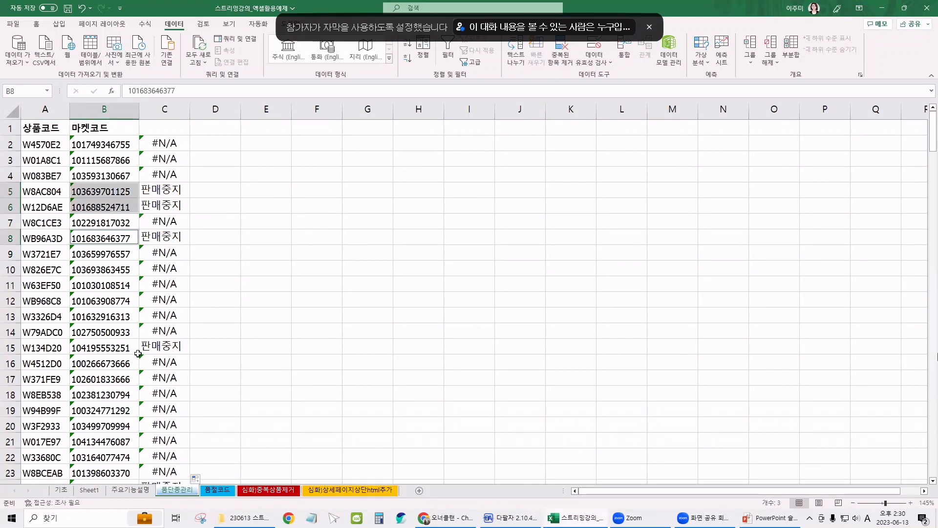
pyautogui.keyDown('ctrl'); pyautogui.click(118, 350); pyautogui.keyUp('ctrl')
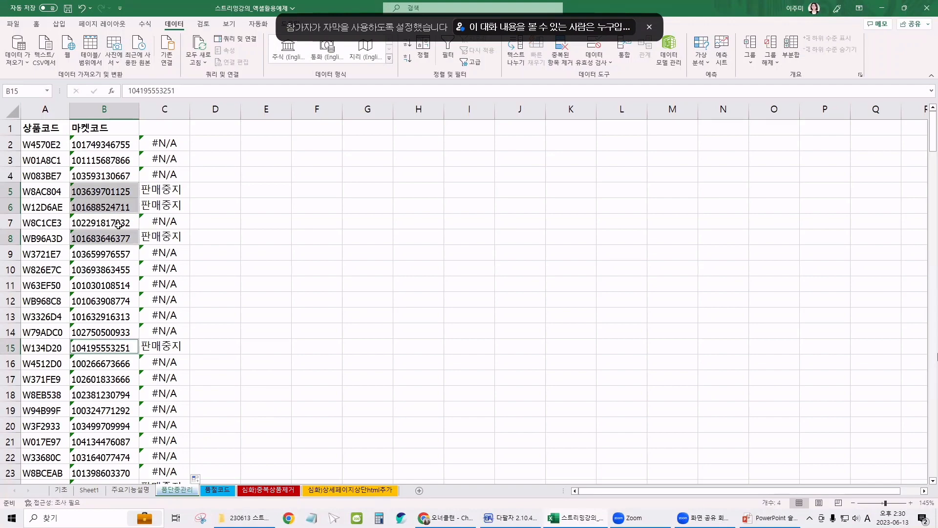
pyautogui.scroll(-4, 84, 229)
pyautogui.scroll(-2, 84, 229)
pyautogui.scroll(6, 84, 230)
# Add filters to the product table's header row and filter column C to exclude #N/A, keeping only 판매중지
pyautogui.click(125, 172)
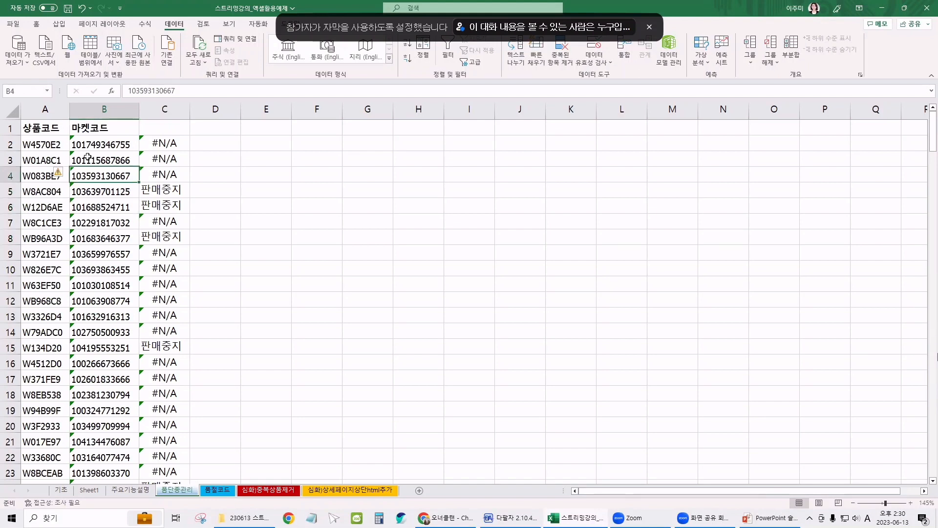
pyautogui.hotkey('ctrl', 'shift', 'l')
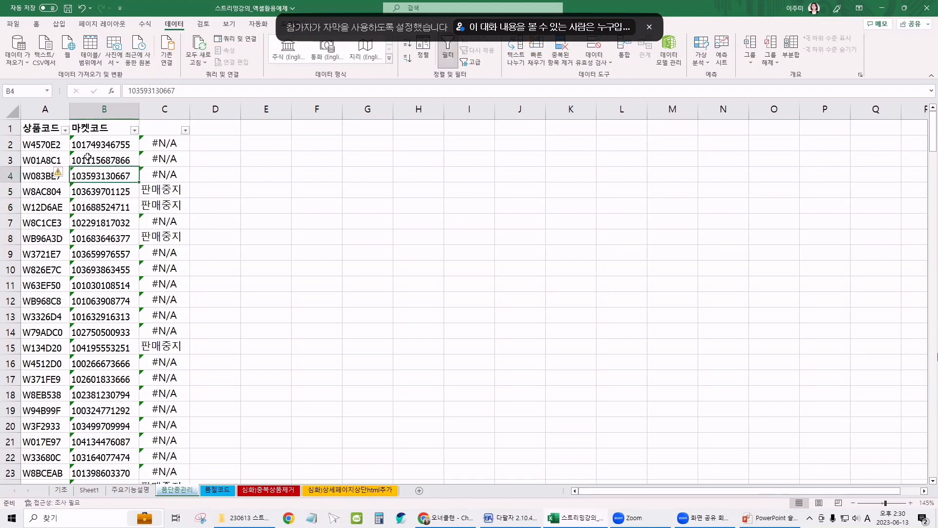
pyautogui.click(185, 130)
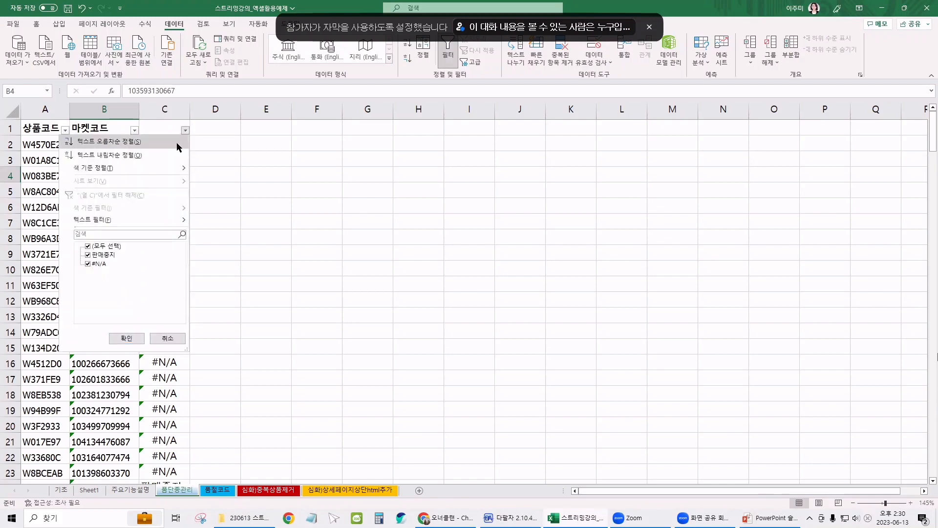
pyautogui.click(88, 265)
pyautogui.click(126, 338)
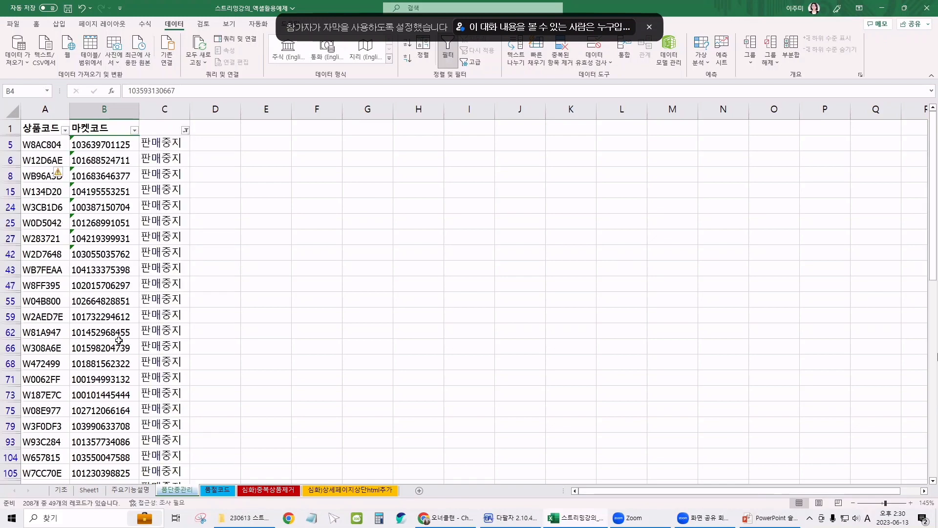
# Copy all filtered 마켓코드 values from B5 down to the last 판매중지 row
pyautogui.click(87, 145)
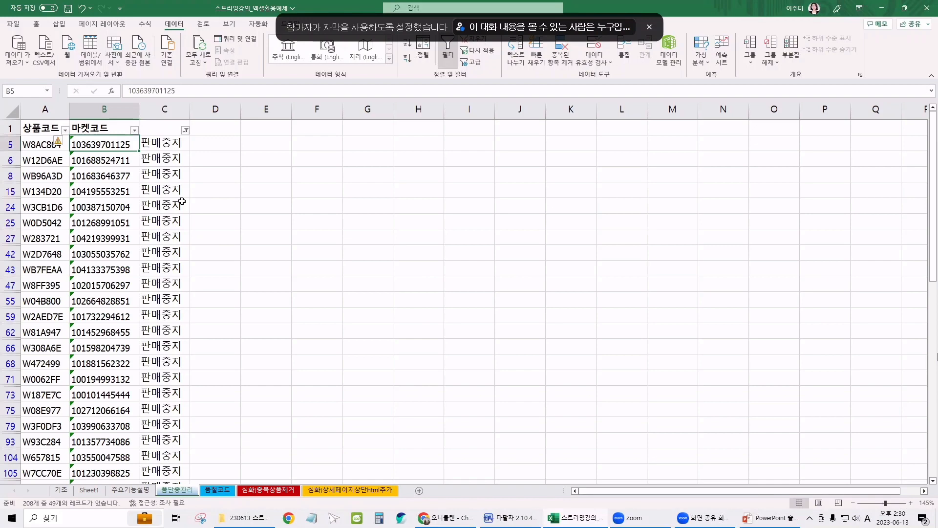
pyautogui.hotkey('ctrl', 'shift', 'Down')
pyautogui.hotkey('ctrl', 'c')
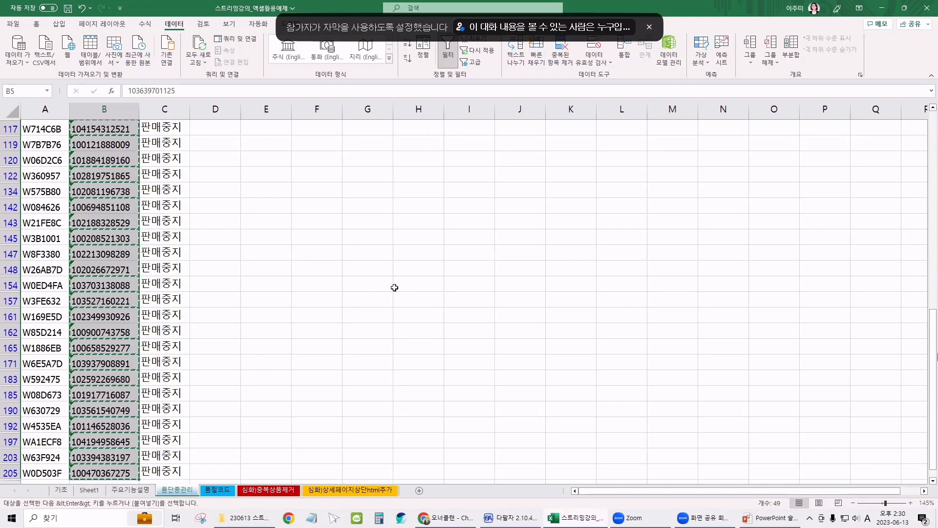
# Switch to the PowerPoint slide show with the 주요 함수 및 수식 slide
pyautogui.press('super+Tab')
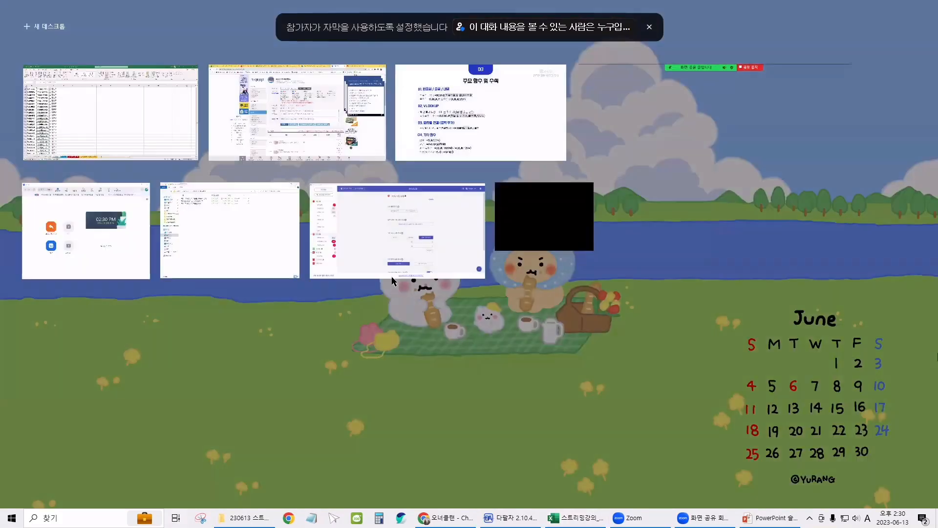
pyautogui.click(488, 125)
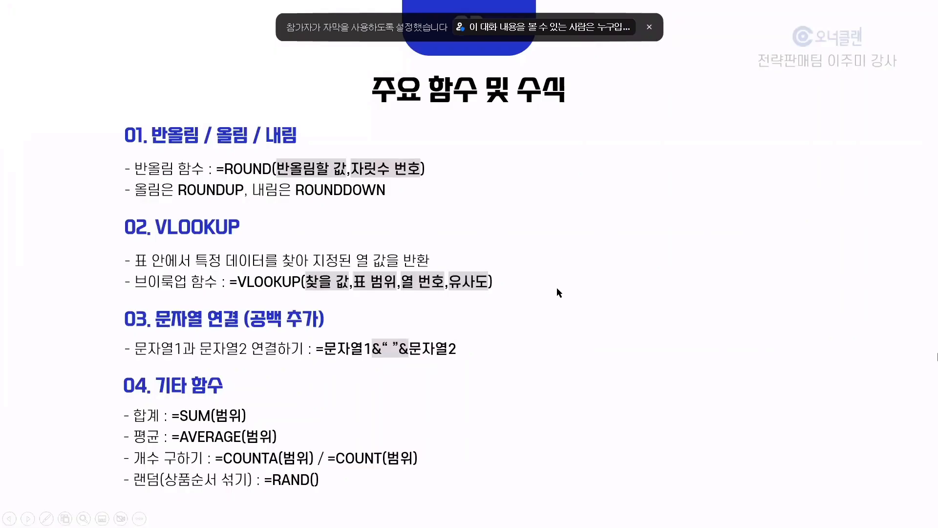